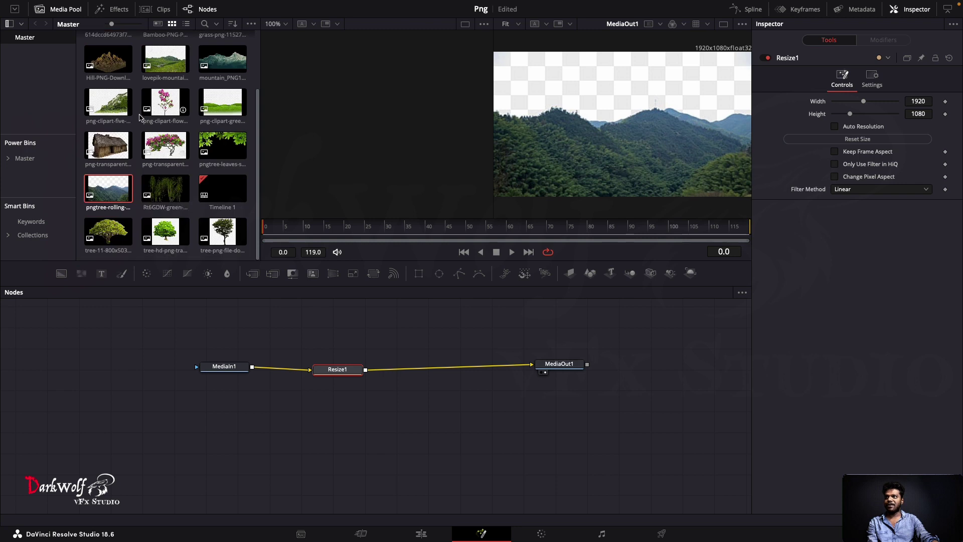
Step: Merge the png-clipart-five hill image over Resize1 and insert a copy of Resize1 after its MediaIn node
drag(108, 103, 300, 426)
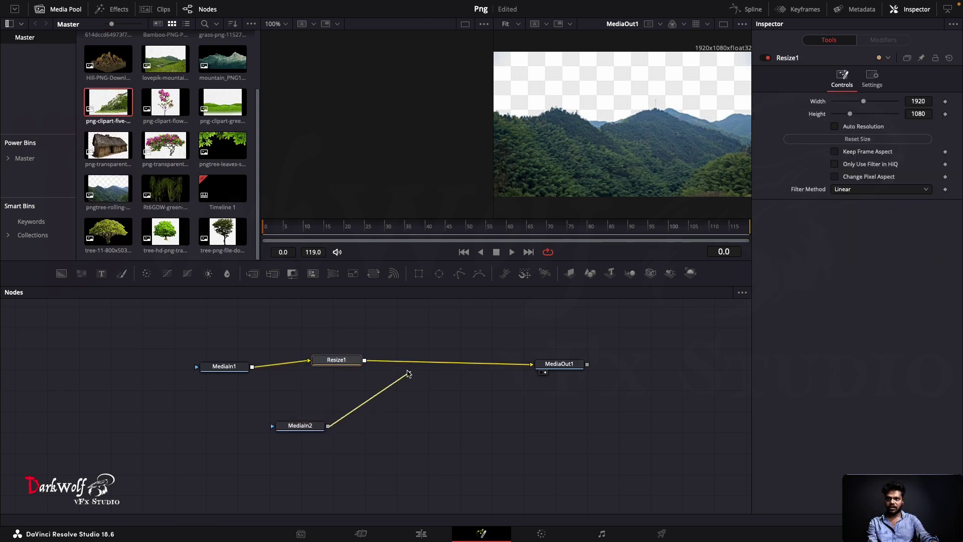
drag(408, 374, 407, 376)
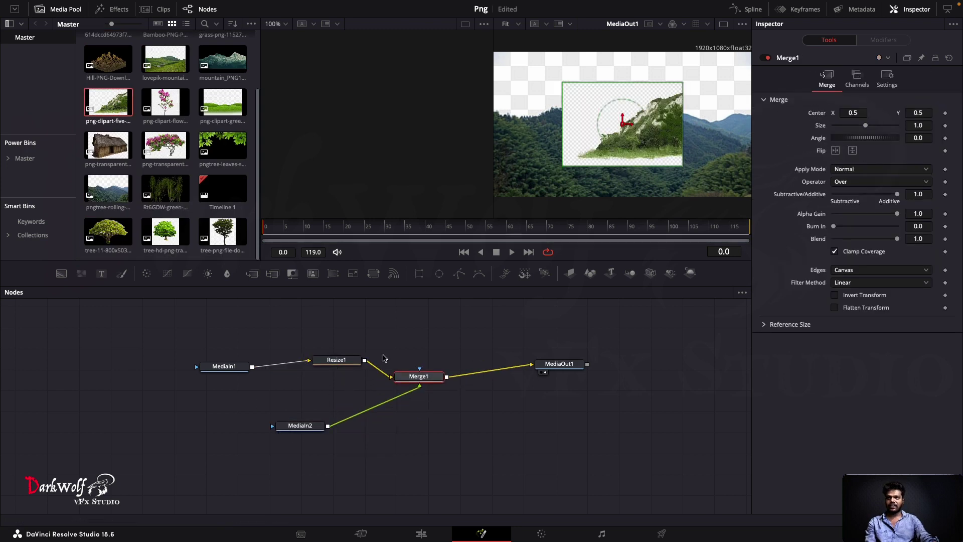
click(337, 359)
key(super+c)
click(300, 425)
key(super+v)
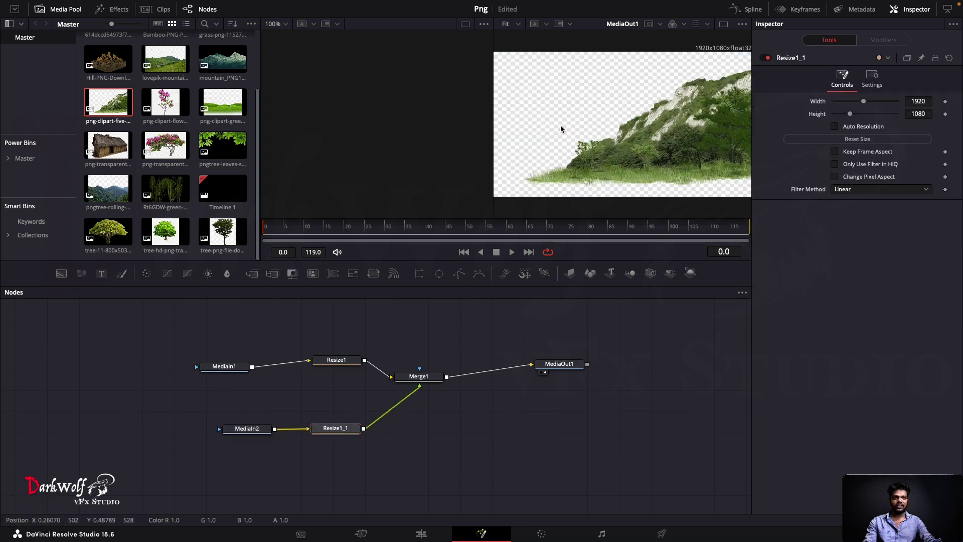
Step: Add a Luma Keyer after Resize1_1, invert its matte and raise the low threshold to about 0.611
key(shift+space)
text(lum)
key(Return)
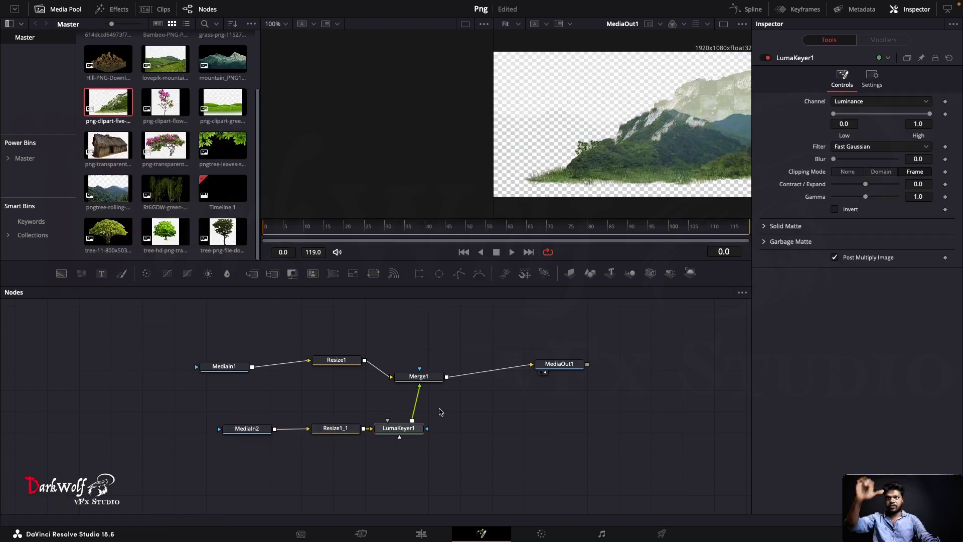
click(846, 210)
drag(833, 115, 910, 116)
mouse_move(889, 116)
mouse_down()
mouse_move(864, 115)
mouse_move(888, 123)
mouse_up()
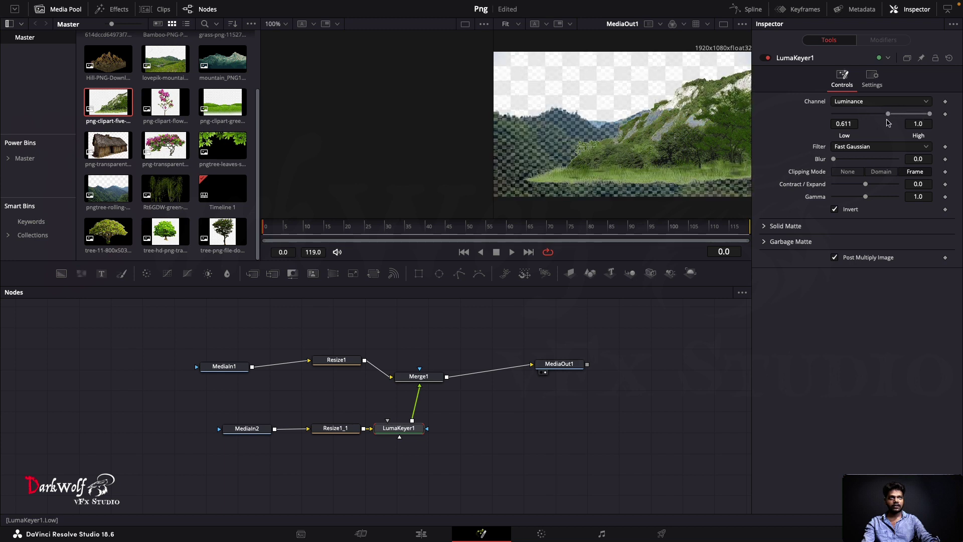
Step: Add a Transform after LumaKeyer1 and shift the hill image right and down in the frame
click(373, 273)
drag(634, 136, 654, 154)
click(405, 427)
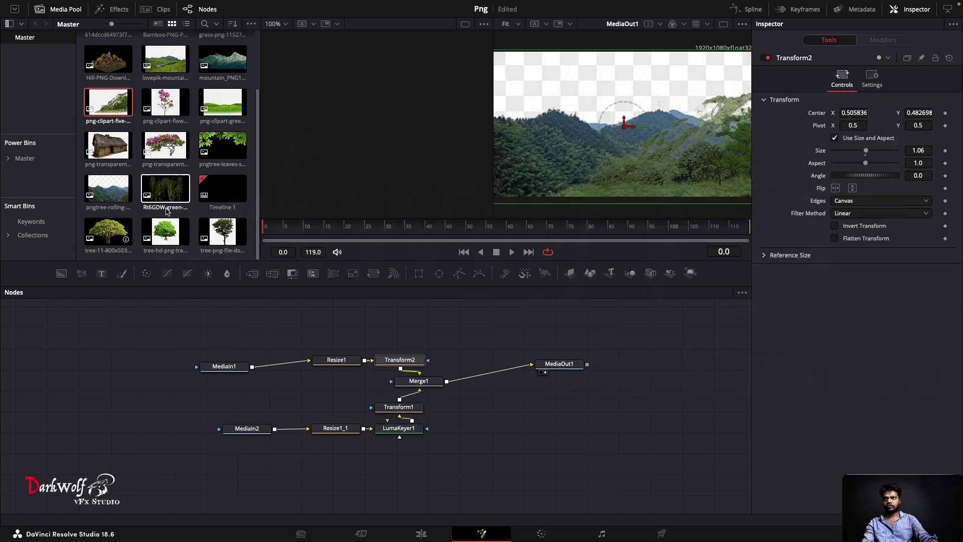
Step: Add the tree-png-file image, merge it over the Merge1 composite and move Merge2 up in the node graph
drag(222, 231, 474, 429)
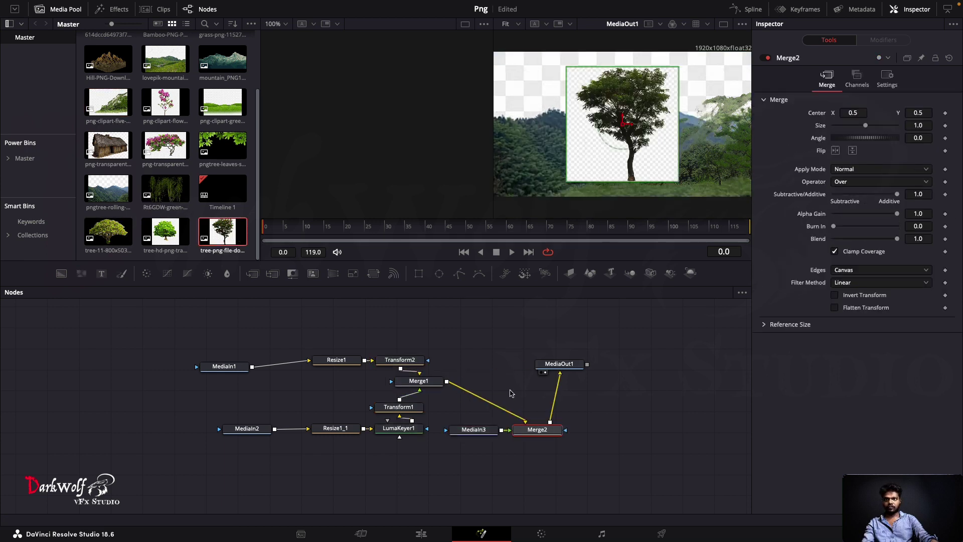
drag(549, 428, 555, 374)
click(555, 373)
Step: Insert a copy of LumaKeyer1 after the tree's MediaIn3 and set its low threshold to about 0.083
click(399, 428)
key(super+c)
click(473, 429)
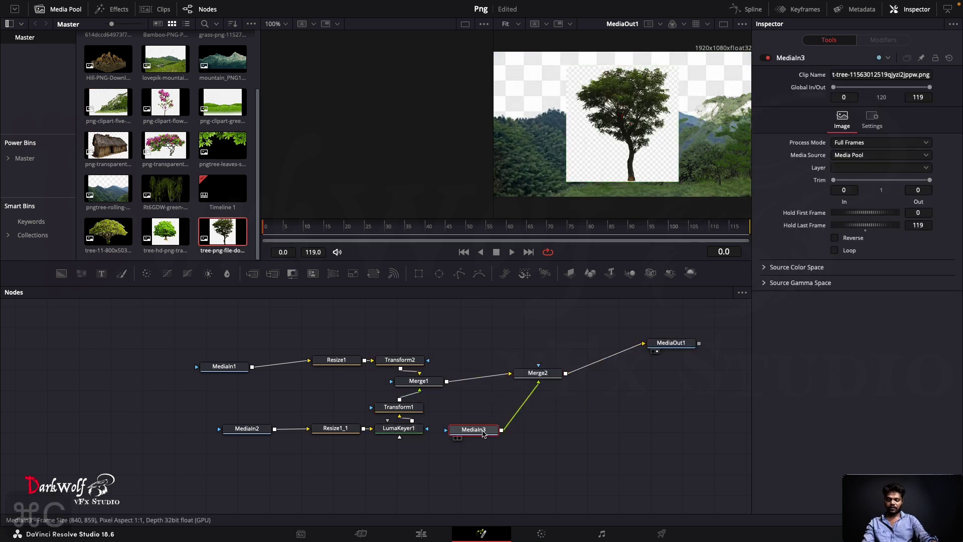
key(super+v)
drag(535, 431, 544, 421)
drag(853, 117, 841, 114)
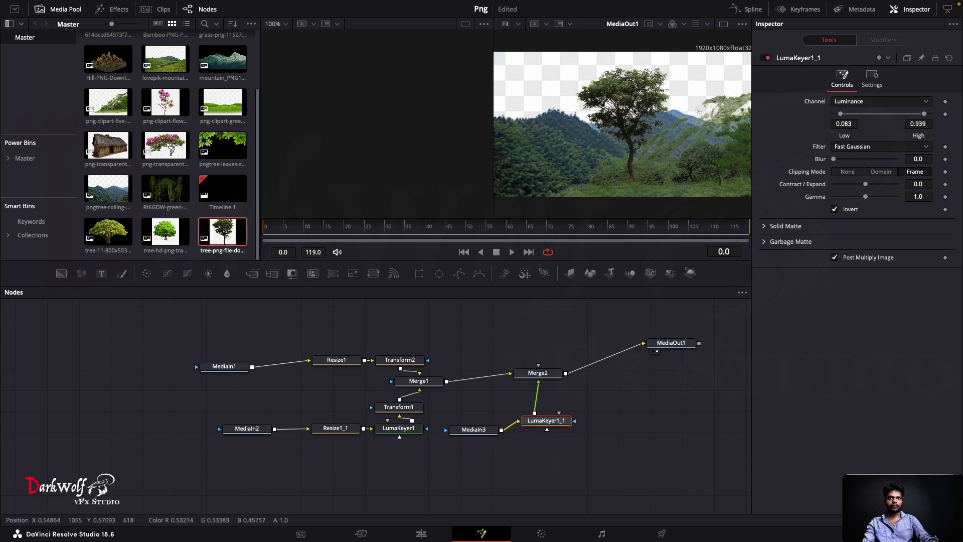
Step: Add a Transform for the tree, place it on the right side of the picture and scale it to about 1.16
click(373, 274)
drag(622, 124, 688, 147)
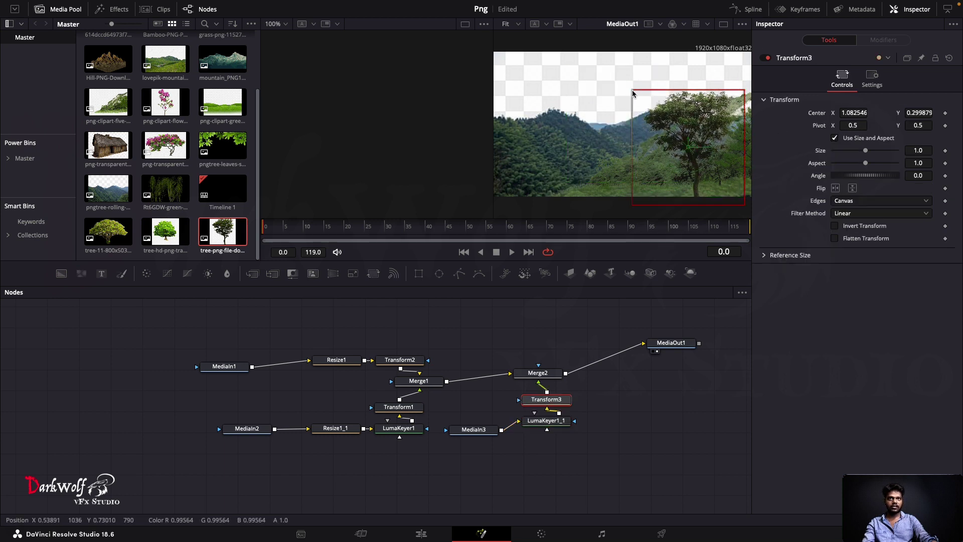
drag(632, 90, 600, 58)
drag(689, 139, 690, 117)
drag(601, 34, 622, 57)
drag(689, 124, 691, 146)
mouse_move(846, 3)
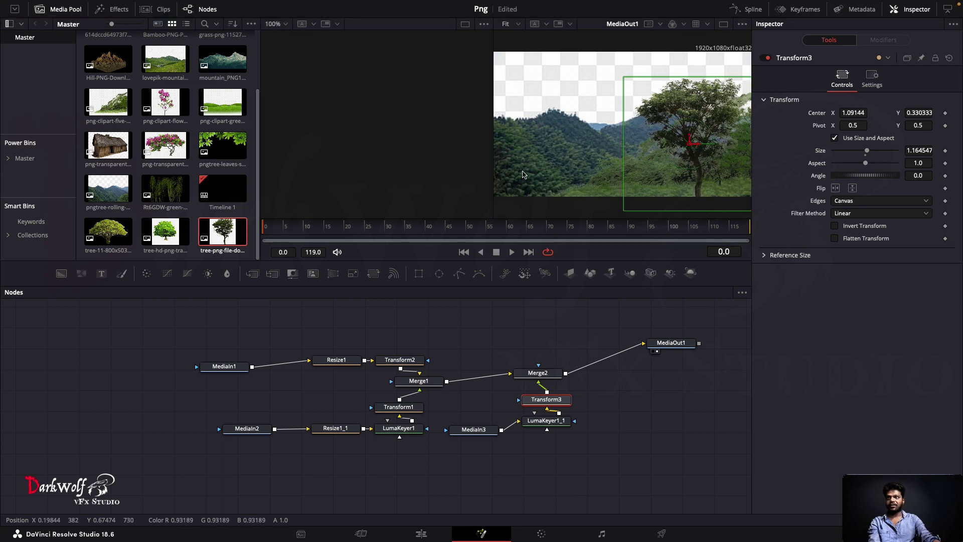
drag(228, 369, 181, 362)
key(b)
key(r)
key(b)
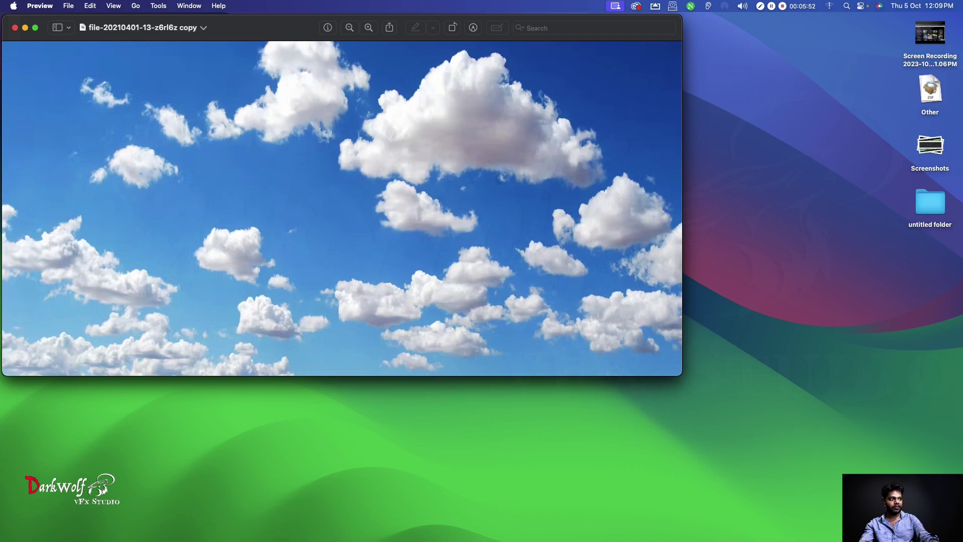
key(ctrl+Up)
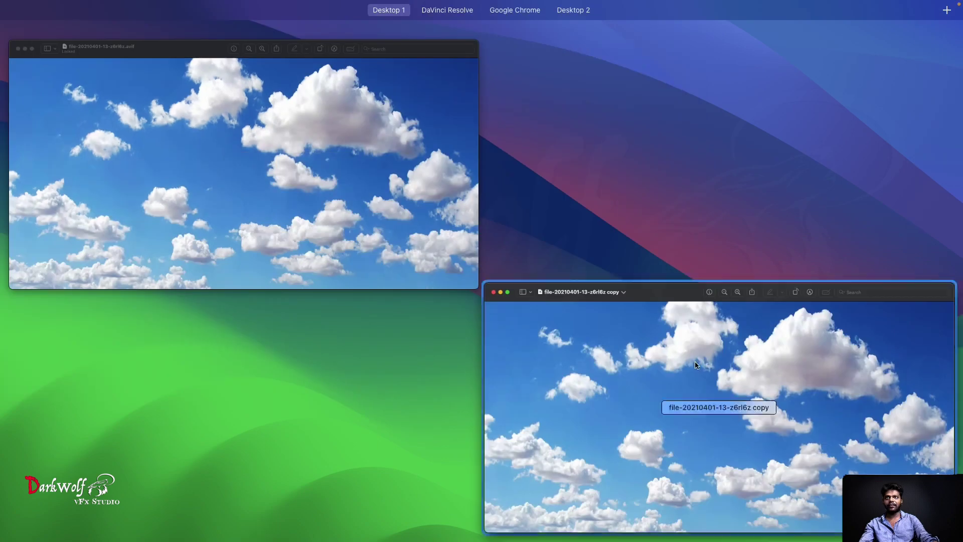
click(612, 375)
click(16, 27)
key(ctrl+Up)
click(436, 38)
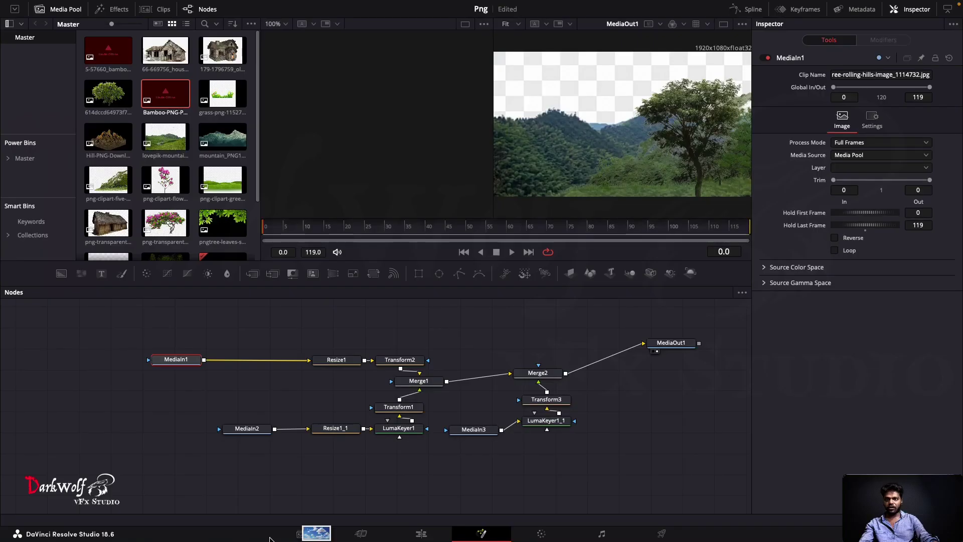
drag(269, 539, 176, 400)
Step: Merge MediaIn1 over the sky's MediaIn4 and feed the merged result into Resize1
drag(289, 375, 281, 377)
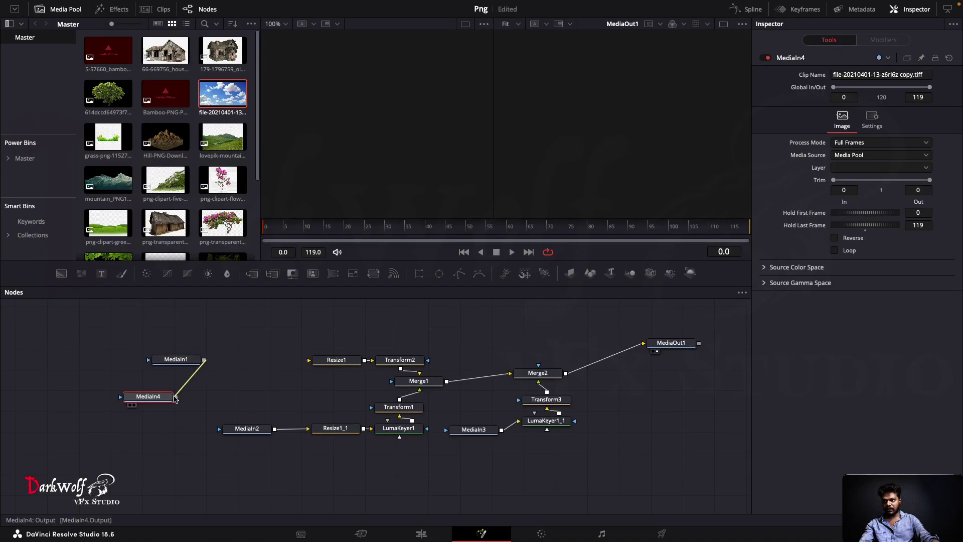
drag(175, 398, 176, 398)
drag(269, 371, 309, 360)
drag(180, 360, 134, 344)
Step: Insert a copy of LumaKeyer1 between MediaIn1 and Merge3
click(394, 428)
key(super+c)
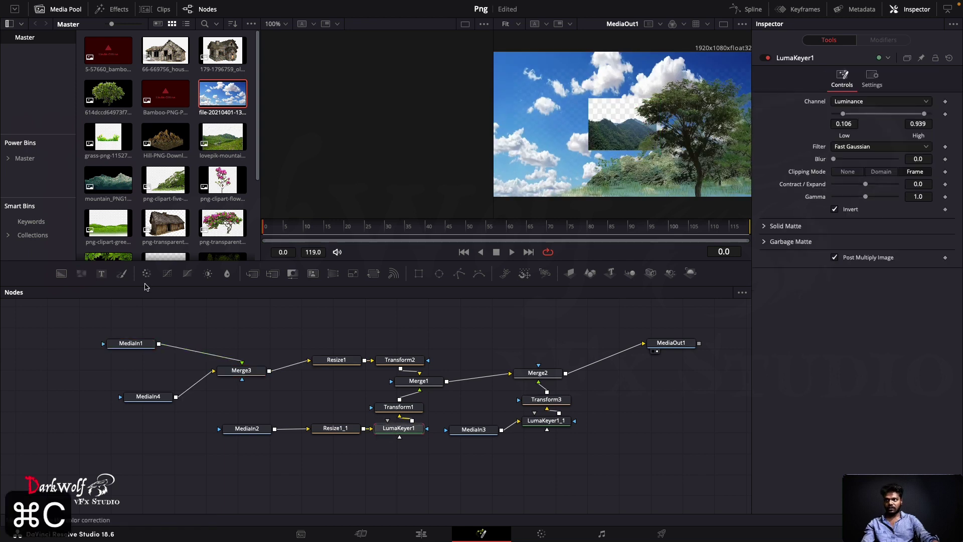
click(131, 344)
key(super+v)
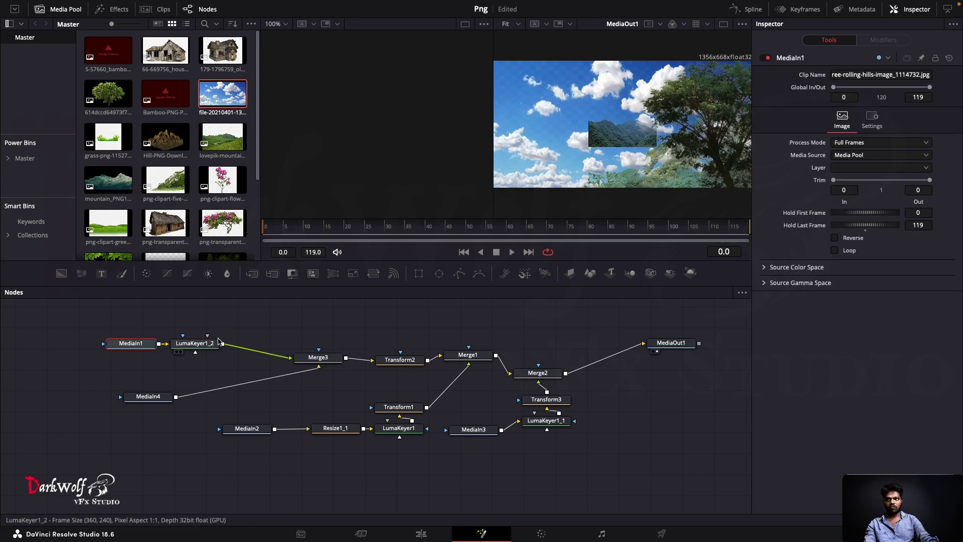
Step: Add a Transform after LumaKeyer1_2 and enlarge the mountain image to fill the sky picture's width
click(195, 343)
click(373, 274)
drag(865, 151, 889, 161)
Step: Spread out MediaIn1 and MediaIn4 and insert a 1920 x 1080 Resize after each of them
drag(109, 400, 102, 400)
drag(131, 345, 99, 343)
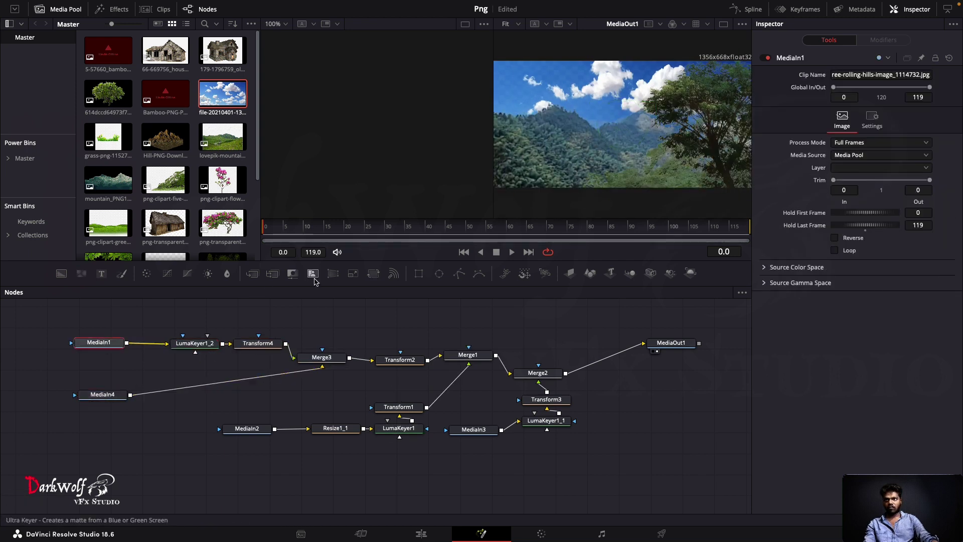
click(353, 274)
click(102, 394)
click(353, 274)
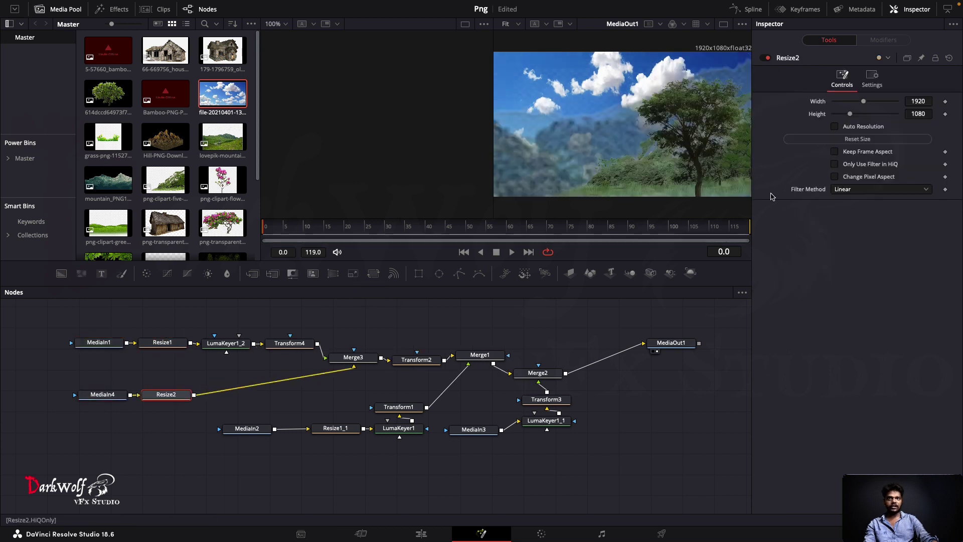
Step: Set Transform4's size to 1.06 and LumaKeyer1_2's thresholds to about 0.65 low and 0.833 high
click(300, 345)
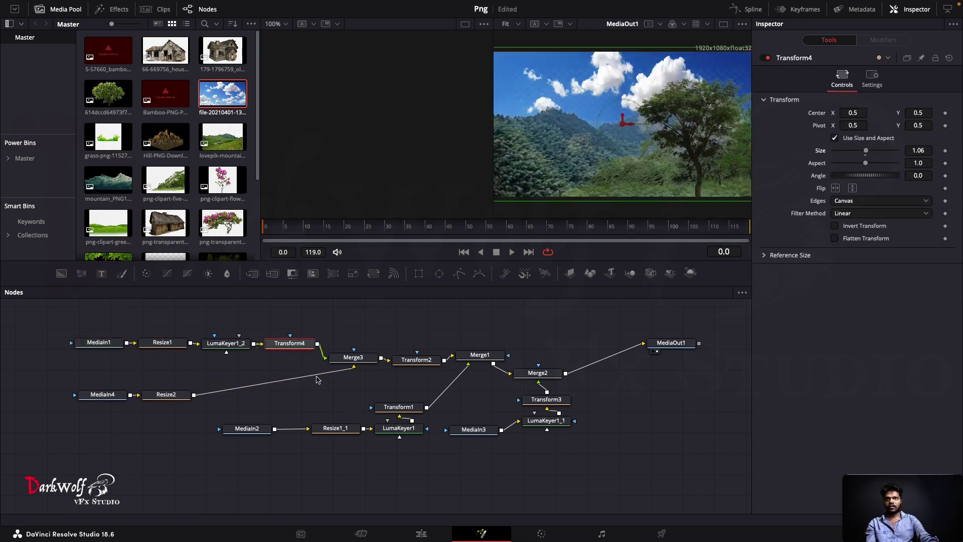
click(226, 344)
drag(863, 121, 831, 117)
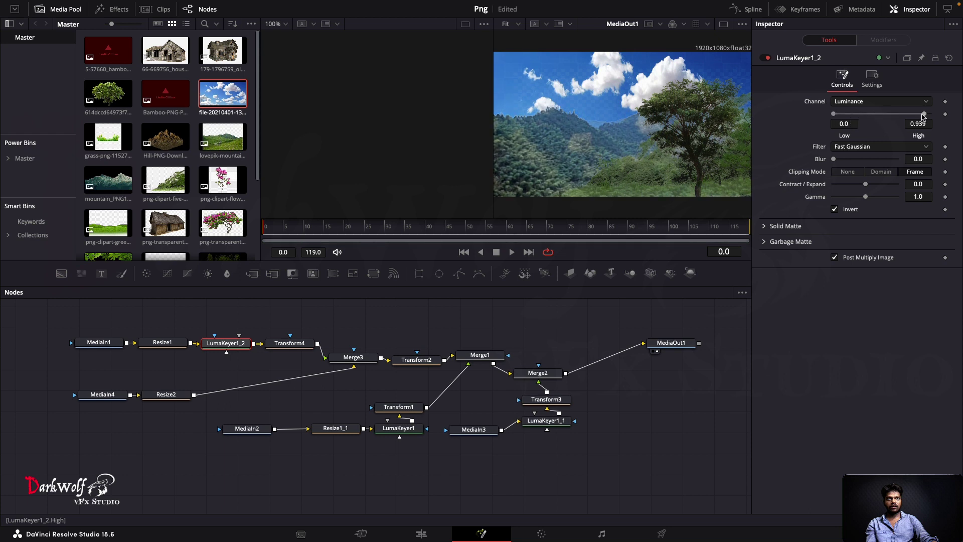
drag(924, 115, 914, 116)
drag(834, 115, 865, 118)
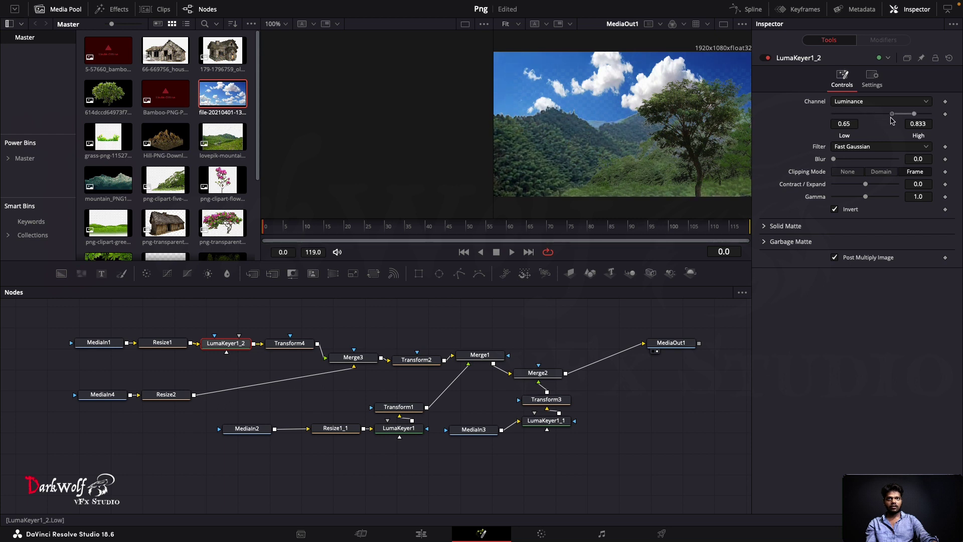
Step: Tighten LumaKeyer1's luminance range by raising its low threshold and lowering its high threshold
click(547, 399)
click(413, 431)
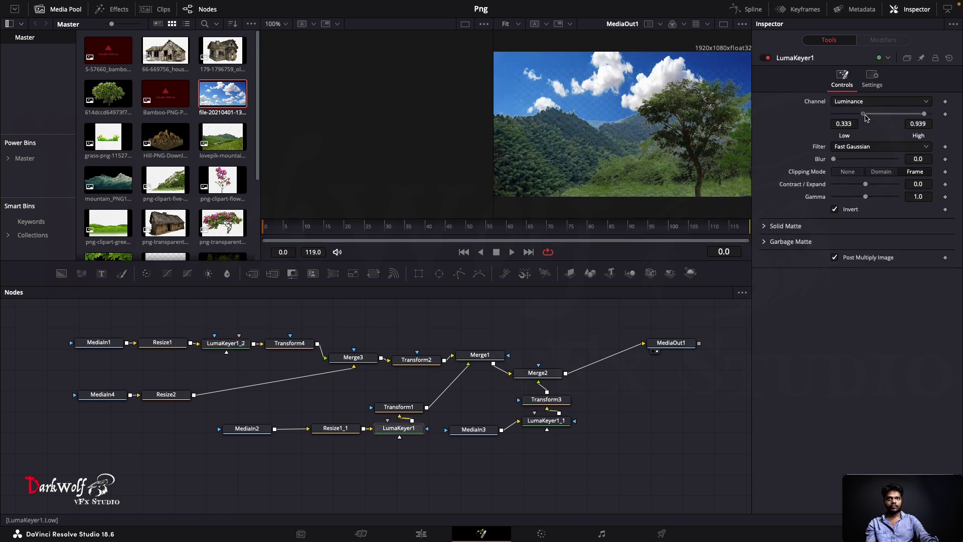
drag(923, 116, 917, 119)
Step: Add the pink flowering tree image, merge it over Merge2 and make room around MediaIn5 and MediaOut1
scroll(213, 179, down, 4)
drag(222, 125, 659, 444)
drag(689, 444, 566, 374)
drag(671, 343, 717, 343)
drag(647, 443, 556, 457)
Step: Insert a copy of LumaKeyer1_1 after MediaIn5 with thresholds of about 0.778 low and 0.85 high
click(546, 423)
key(super+v)
drag(925, 114, 931, 117)
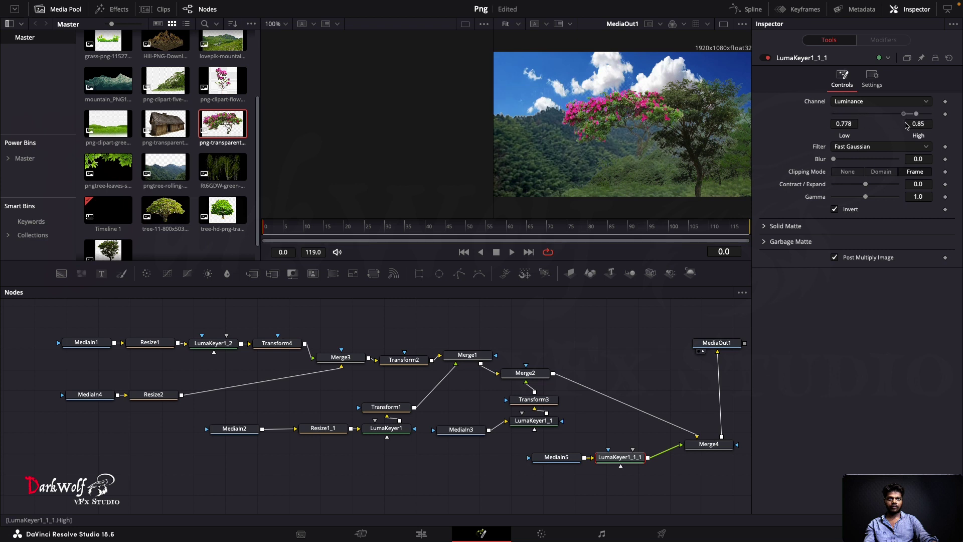
Step: Add a Transform for the pink flowers, enlarge them and place them in the picture's lower-left corner
click(373, 273)
drag(622, 125, 557, 199)
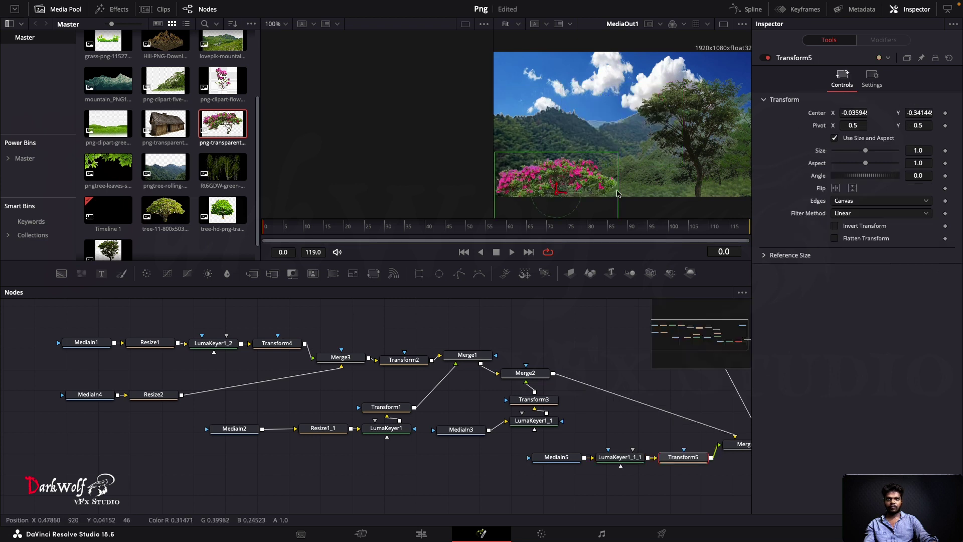
drag(618, 175, 718, 151)
drag(556, 188, 592, 249)
drag(878, 150, 873, 151)
scroll(644, 145, down, 3)
drag(601, 199, 607, 175)
scroll(608, 174, up, 2)
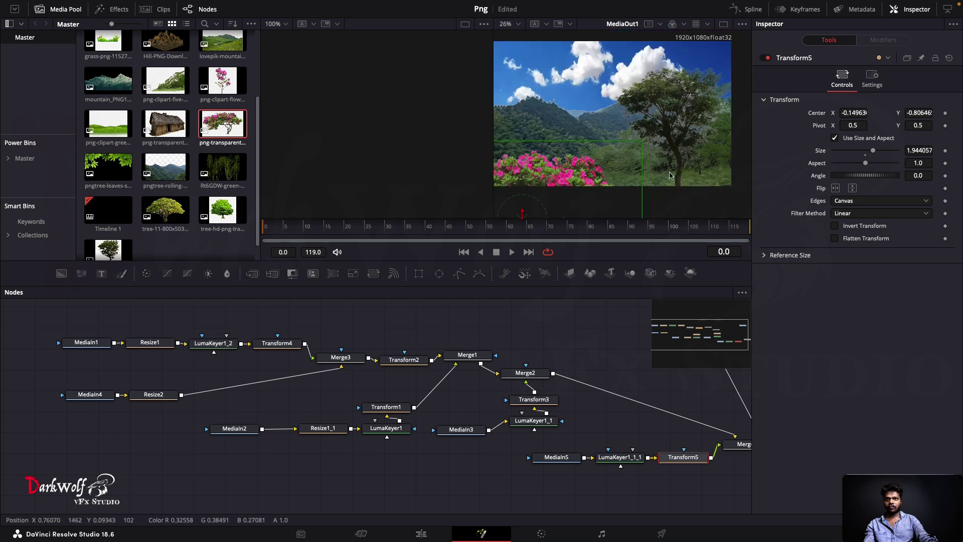
scroll(193, 100, up, 2)
drag(873, 149, 870, 150)
drag(222, 51, 714, 490)
scroll(714, 487, right, 5)
drag(595, 337, 726, 366)
drag(611, 485, 645, 443)
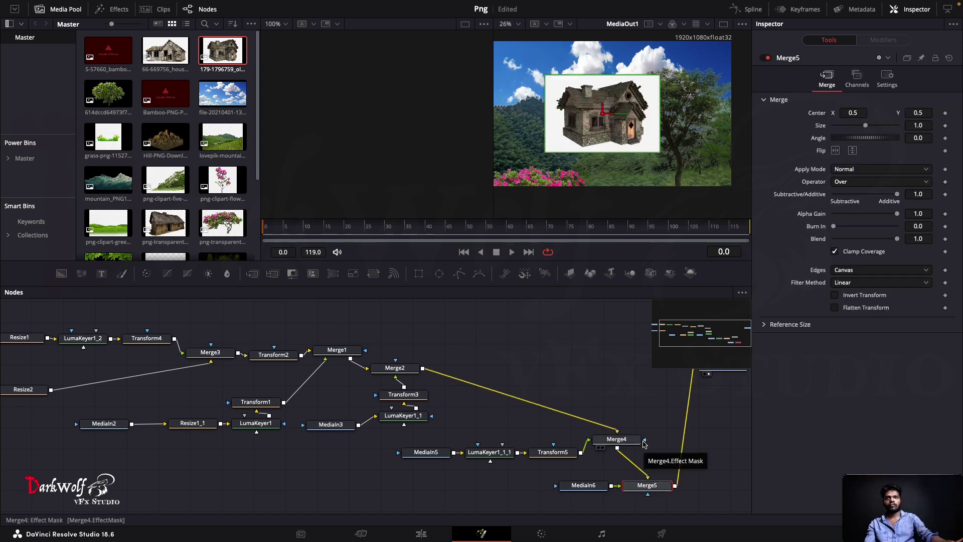
Step: Insert a copy of LumaKeyer1_1_1 after Merge5 and set its thresholds to about 0.778 low and 0.856 high
click(489, 452)
key(super+c)
click(647, 485)
key(super+v)
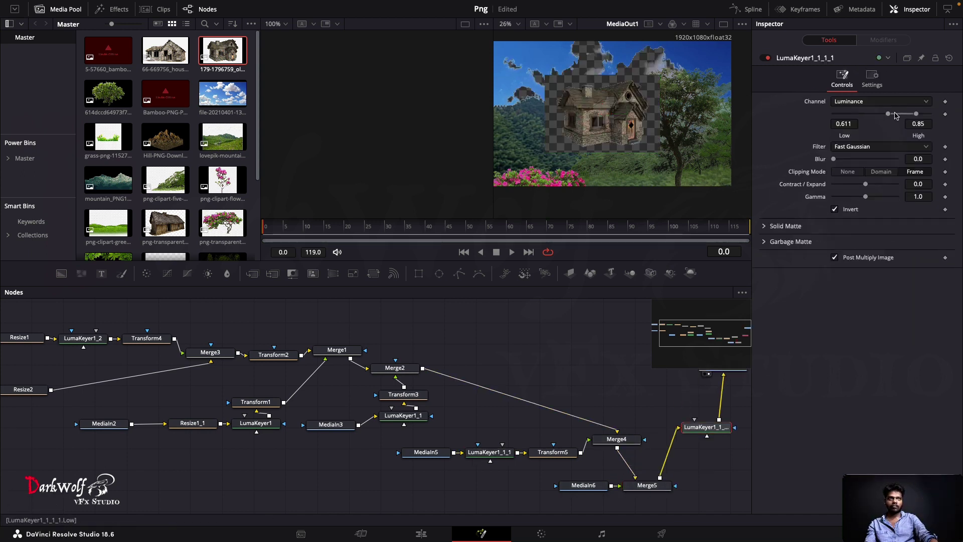
drag(897, 116, 898, 120)
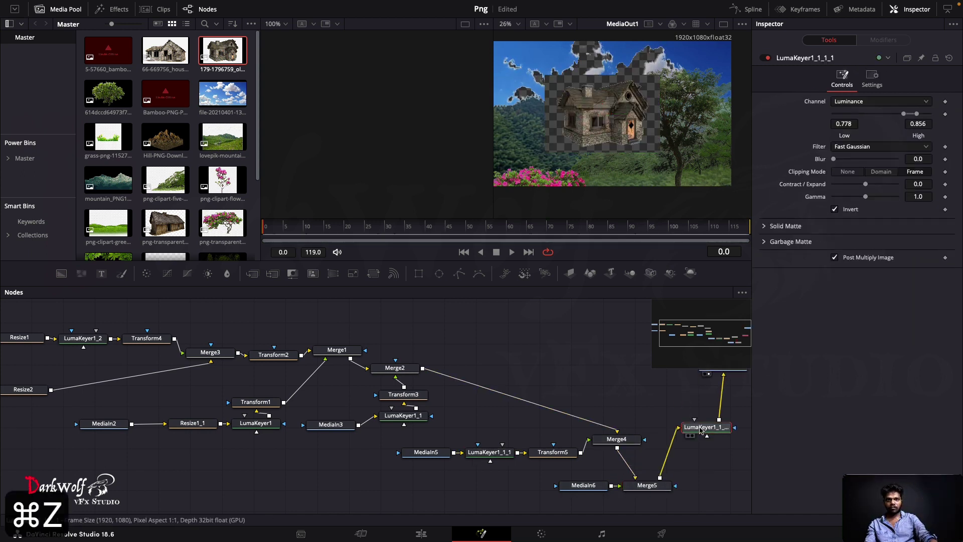
Step: Place the copied keyer between MediaIn6 and Merge5, add a Transform and move the house to the picture's lower left
drag(700, 429, 488, 488)
drag(615, 486, 575, 489)
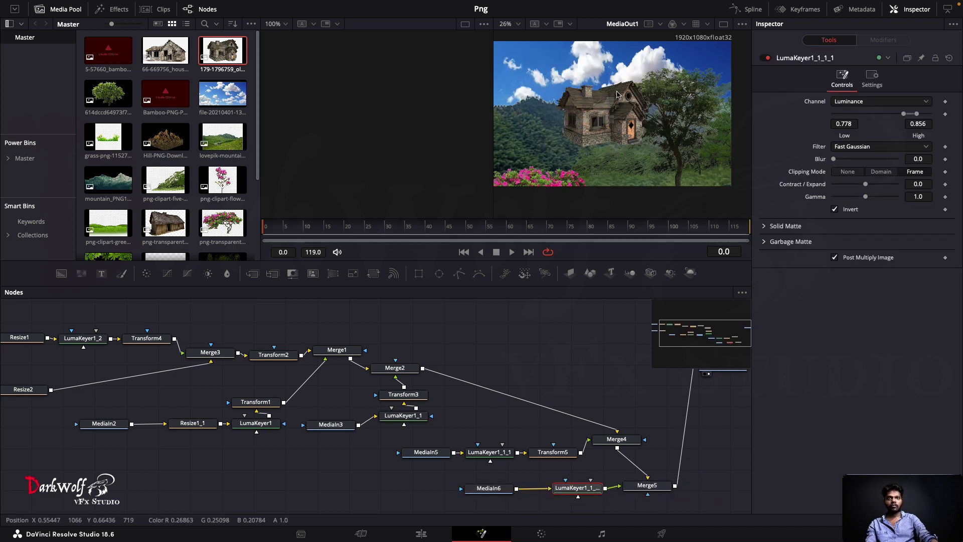
click(372, 275)
drag(603, 113, 539, 156)
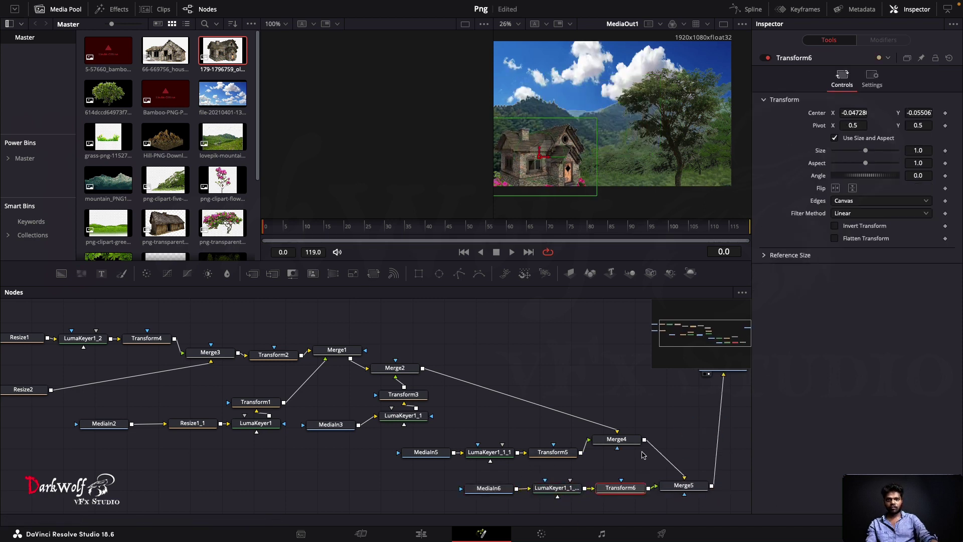
Step: Route the house's Transform6 into Merge4 and the flowers' Transform5 into Merge5, rearranging both node chains
drag(652, 488, 618, 448)
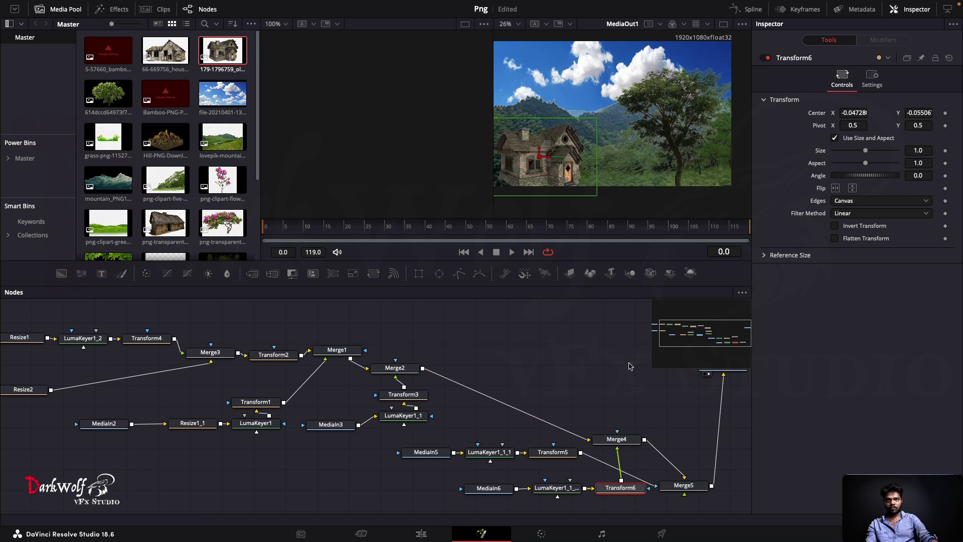
drag(600, 413, 601, 359)
drag(557, 488, 529, 359)
drag(488, 487, 468, 353)
drag(553, 452, 552, 472)
drag(489, 452, 483, 480)
drag(426, 452, 412, 481)
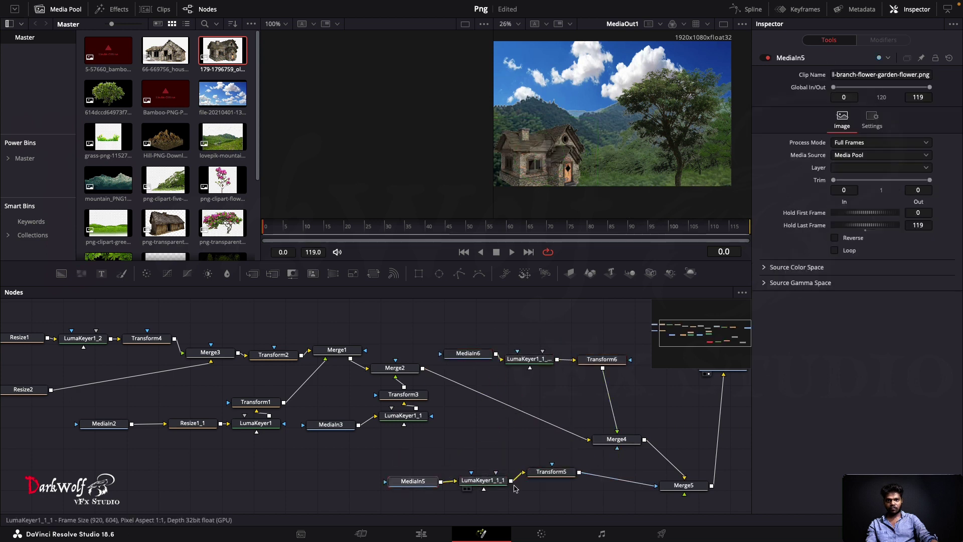
Step: Replace MediaIn5 with a newly added pink flowering tree image connected to LumaKeyer1_1_1, and move Merge5 up
drag(684, 485, 692, 444)
click(418, 479)
key(BackSpace)
drag(223, 223, 372, 483)
drag(399, 483, 463, 483)
Step: Shift the house farther left and slightly down, to a center of about -0.143, -0.074
click(602, 359)
drag(542, 157, 535, 168)
Step: Delete Merge5 and move Merge4 up beneath Transform6
click(692, 445)
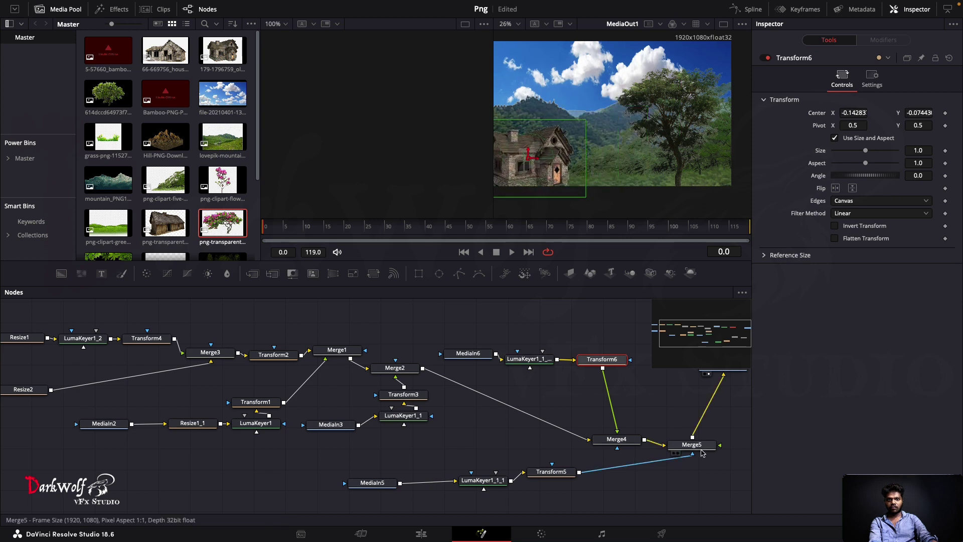
key(BackSpace)
drag(617, 439, 596, 405)
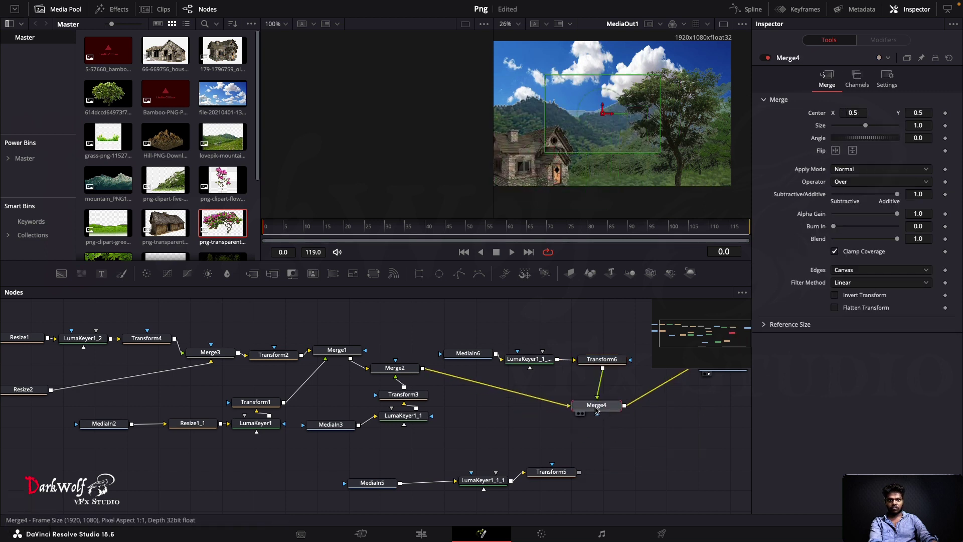
Step: Merge the flowers' Transform5 after Merge4 as a new Merge5, offset to a center of about 0.562, 0.472
drag(579, 472, 625, 406)
drag(615, 472, 677, 431)
mouse_move(610, 113)
mouse_down()
mouse_move(626, 113)
mouse_move(617, 107)
mouse_up()
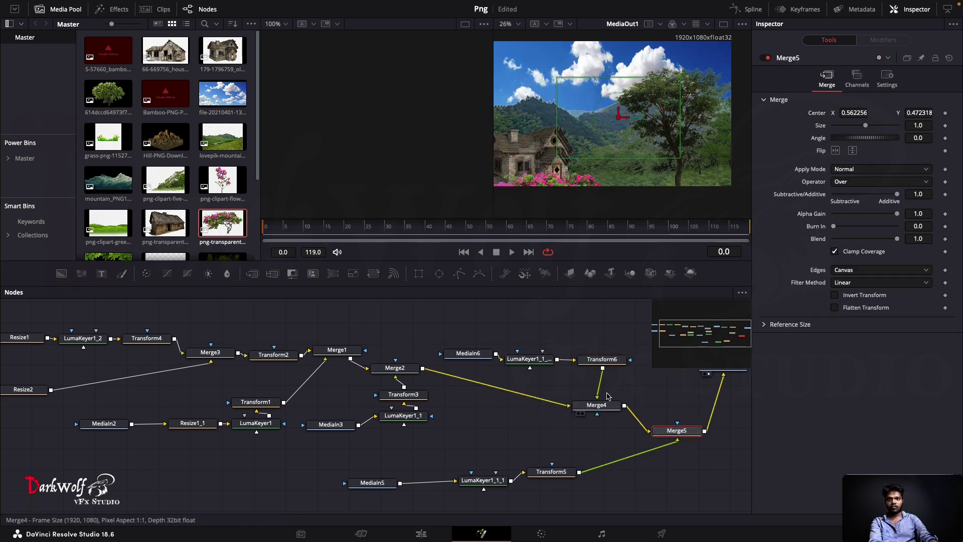
Step: Enlarge the house in Transform6 to a size of about 1.446 and center it at about -0.043, 0.1
click(602, 359)
drag(528, 148, 528, 143)
drag(586, 128, 612, 123)
drag(556, 147, 549, 150)
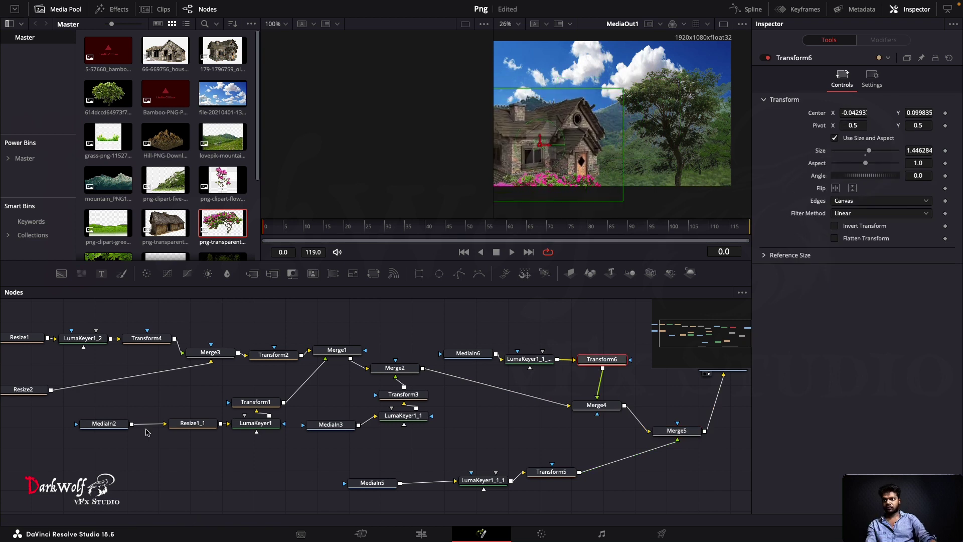
Step: Preview the MediaIn2 and MediaIn3 sources, then narrow the tree's LumaKeyer1_1 range to 0.428 low and 0.506 high
click(120, 424)
key(1)
click(331, 424)
key(1)
click(404, 415)
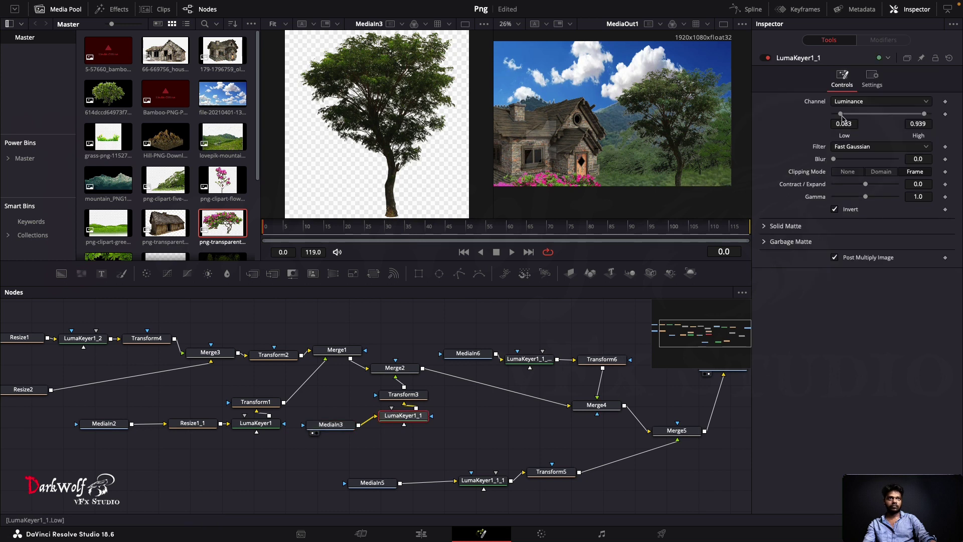
drag(879, 114, 856, 114)
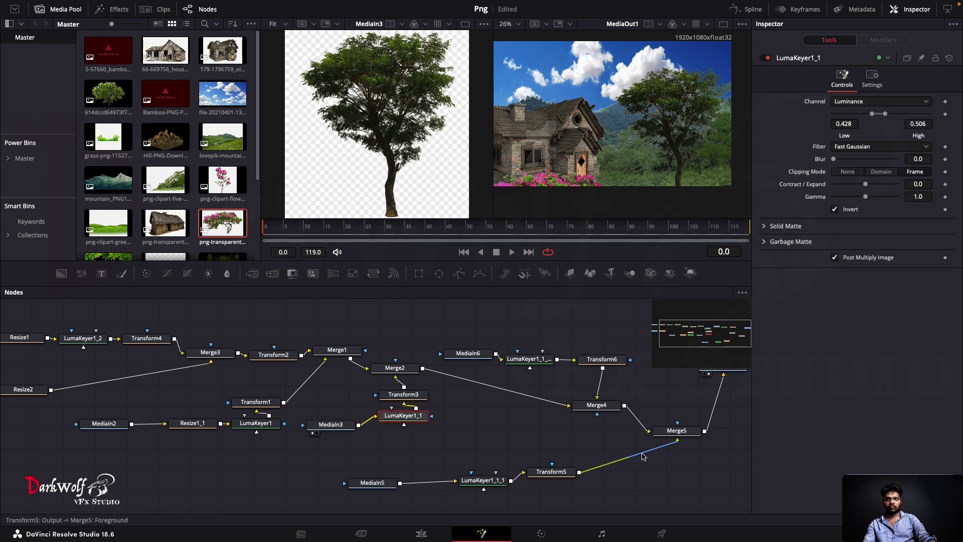
Step: Enlarge the house to a size of about 1.625 and lower its center to about -0.043, 0.022
click(552, 472)
click(602, 359)
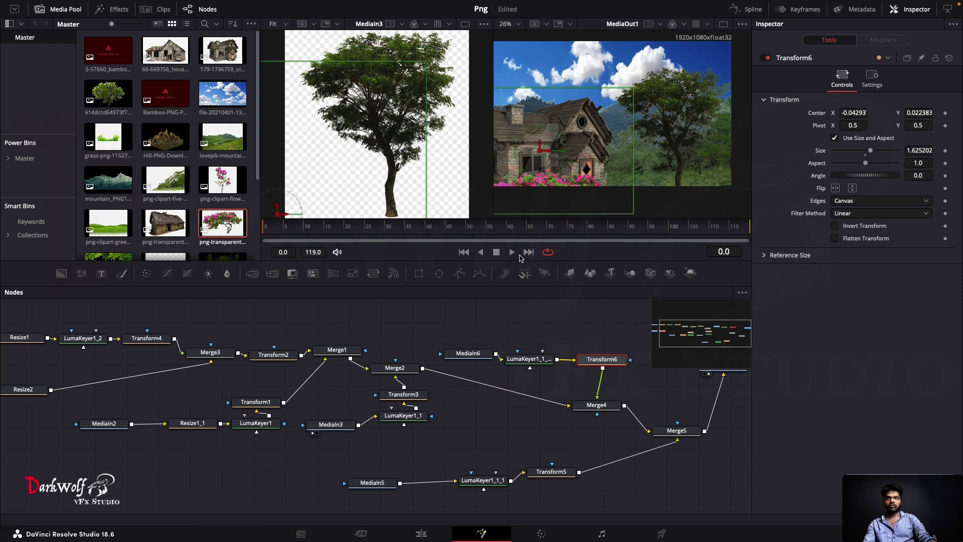
Step: Examine the MediaIn4 and MediaIn1 source images at the start of the node chain
scroll(214, 455, left, 8)
click(227, 418)
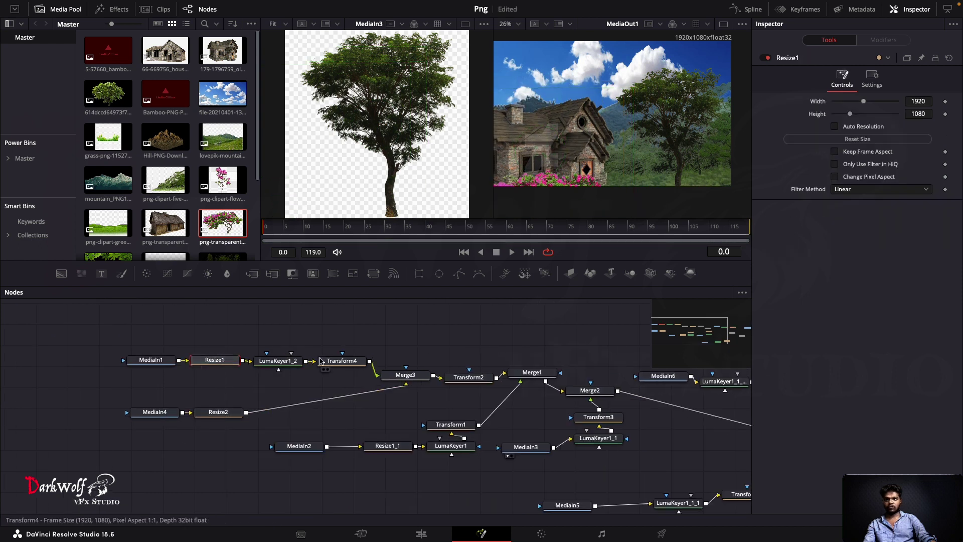
click(155, 412)
key(1)
click(151, 360)
key(2)
key(2)
key(1)
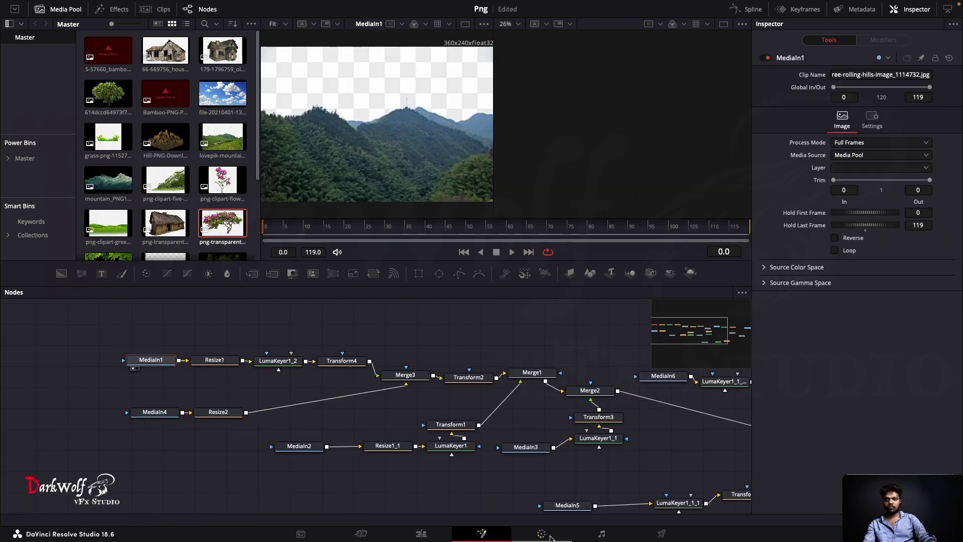
Step: Restore MediaOut1 to the second viewer and adjust the mountains' Transform4 to size about 1.157, center about 0.5, 0.531
mouse_move(665, 334)
mouse_down()
mouse_move(740, 329)
mouse_move(649, 339)
mouse_up()
click(298, 424)
key(2)
click(320, 329)
drag(604, 109, 605, 99)
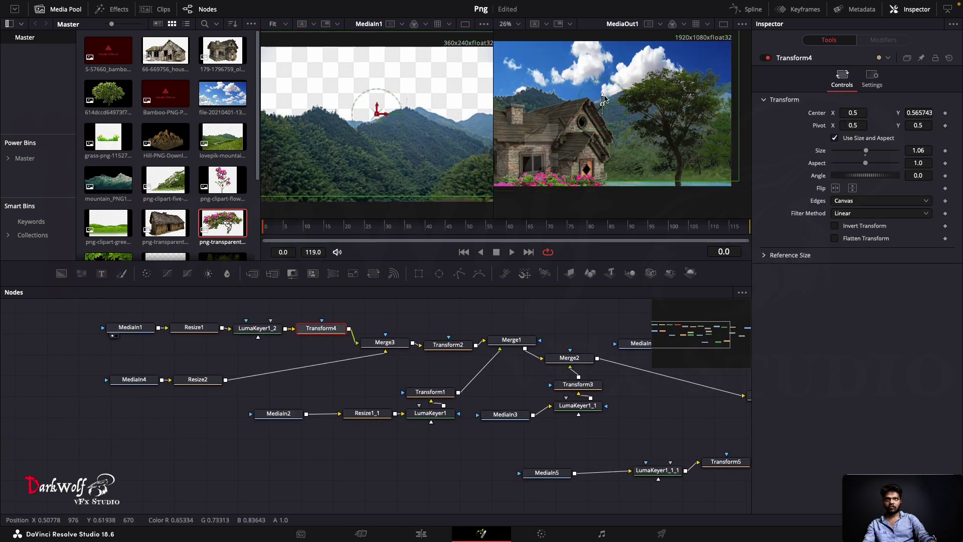
drag(622, 181, 621, 189)
drag(603, 95, 602, 100)
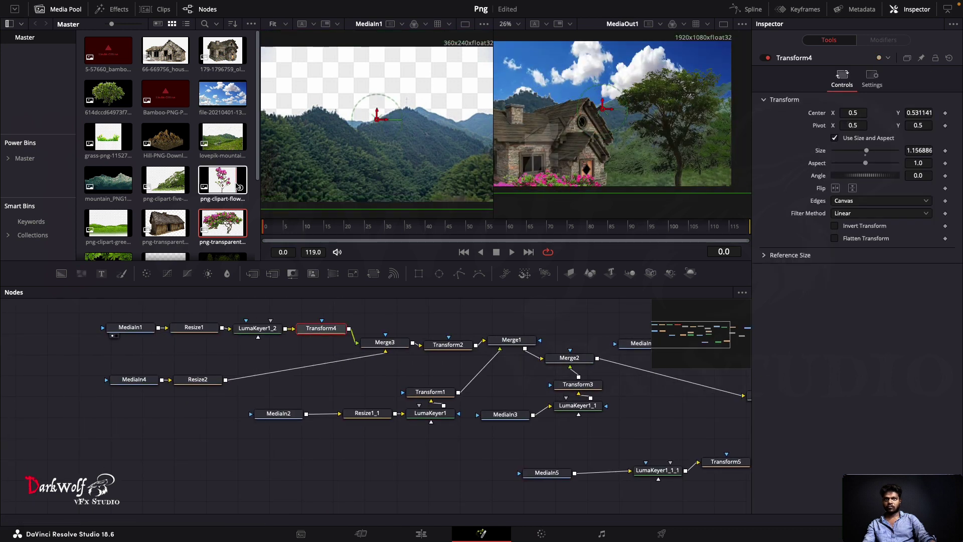
Step: Add the green leaves image to the node graph below MediaOut1 and undo the last change
scroll(238, 186, down, 1)
drag(696, 418, 697, 417)
drag(685, 335, 726, 337)
drag(365, 397, 521, 401)
drag(556, 338, 623, 342)
key(super+z)
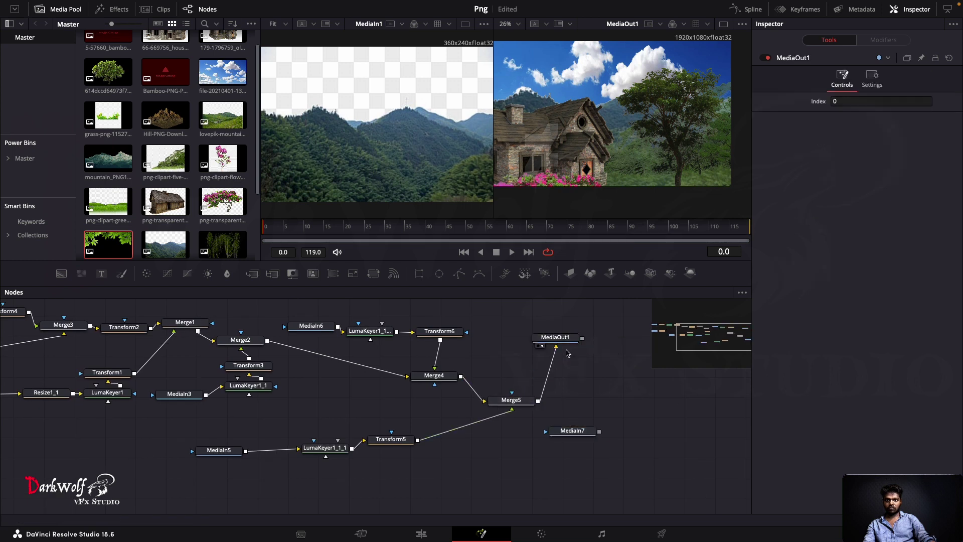
Step: Merge the leaves over Merge5 through a 1920 by 1080 Resize node and shift them to a center of about 0.648, 0.5
drag(563, 339, 683, 390)
drag(599, 432, 538, 402)
drag(576, 404, 618, 412)
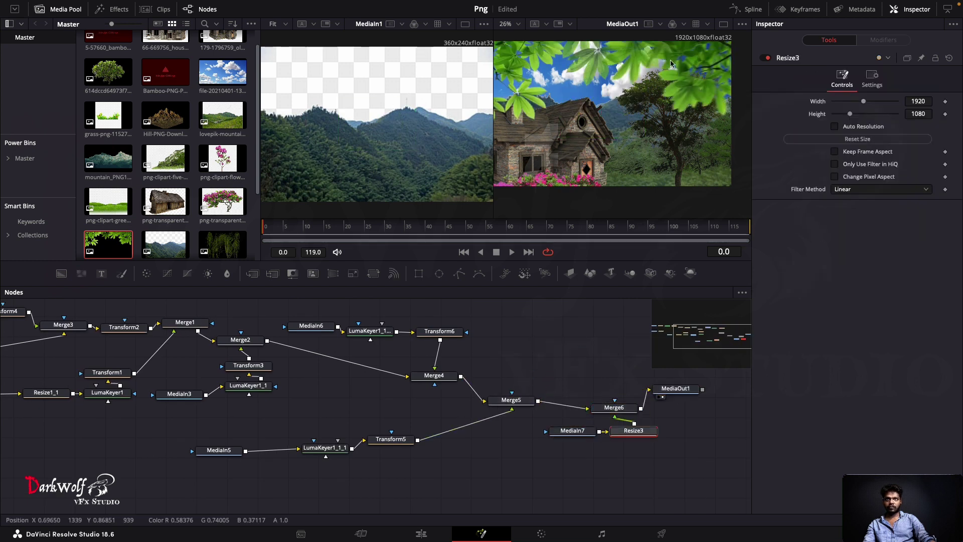
drag(863, 101, 865, 101)
click(614, 408)
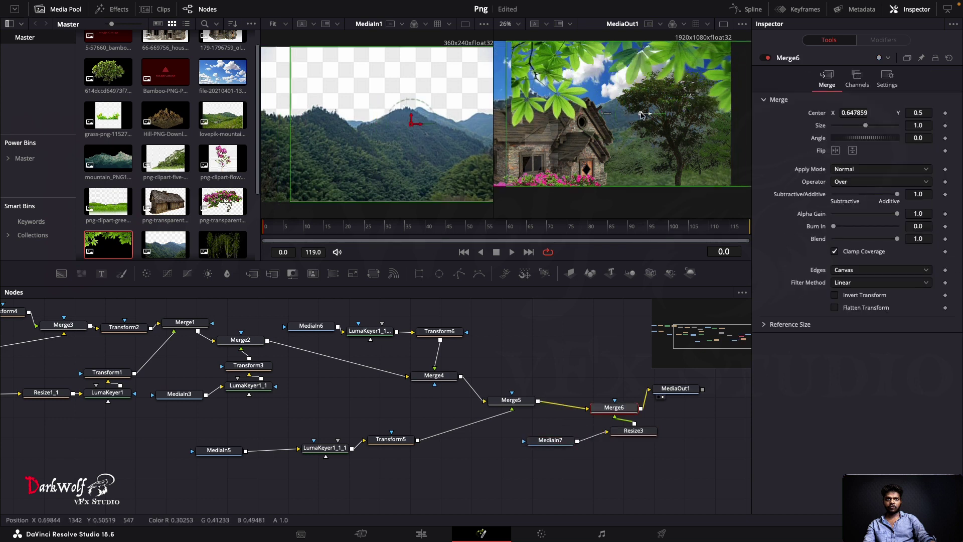
Step: Add the Rt6GDW-green foliage image and merge it after Merge6, making room by moving MediaOut1 farther along the chain
drag(676, 389, 716, 393)
scroll(213, 153, down, 3)
drag(213, 153, 695, 453)
drag(709, 451, 641, 408)
drag(682, 394, 723, 399)
drag(709, 451, 683, 428)
drag(646, 451, 577, 485)
drag(680, 431, 671, 421)
drag(723, 400, 746, 424)
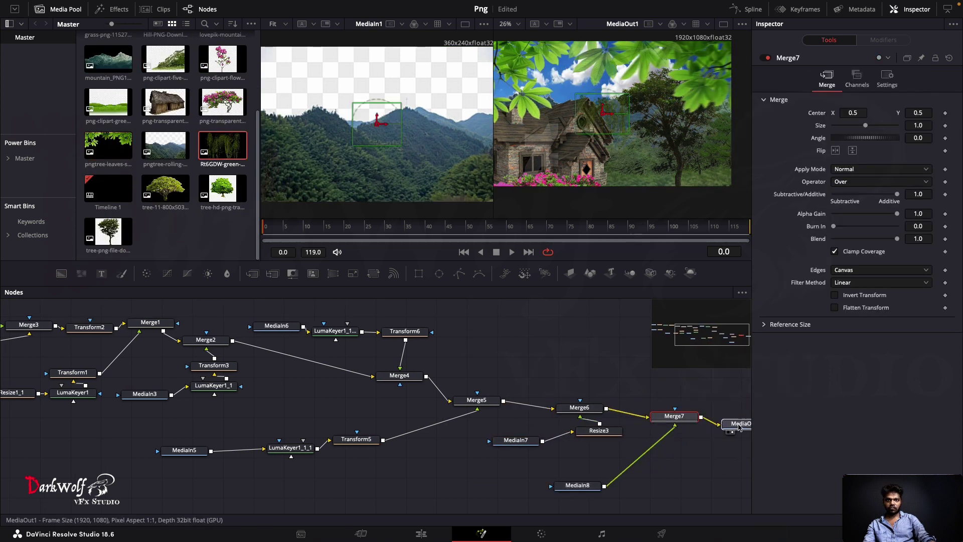
Step: Add a Transform to MediaIn8, enlarging the foliage to about 2.334 and placing it over the house at about -1.209, -0.671
click(577, 485)
click(373, 273)
drag(607, 93, 608, 49)
drag(608, 119, 694, 147)
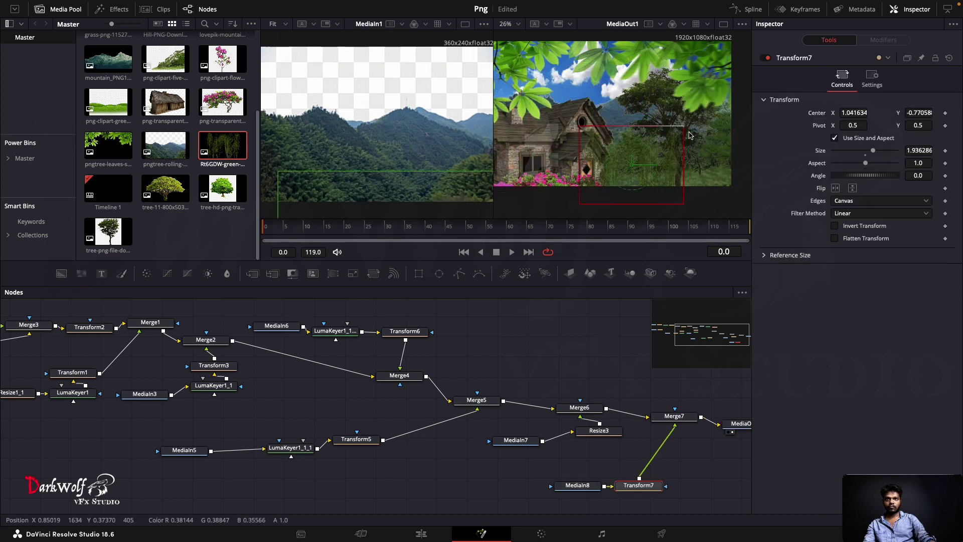
drag(633, 165, 521, 163)
click(562, 360)
click(649, 486)
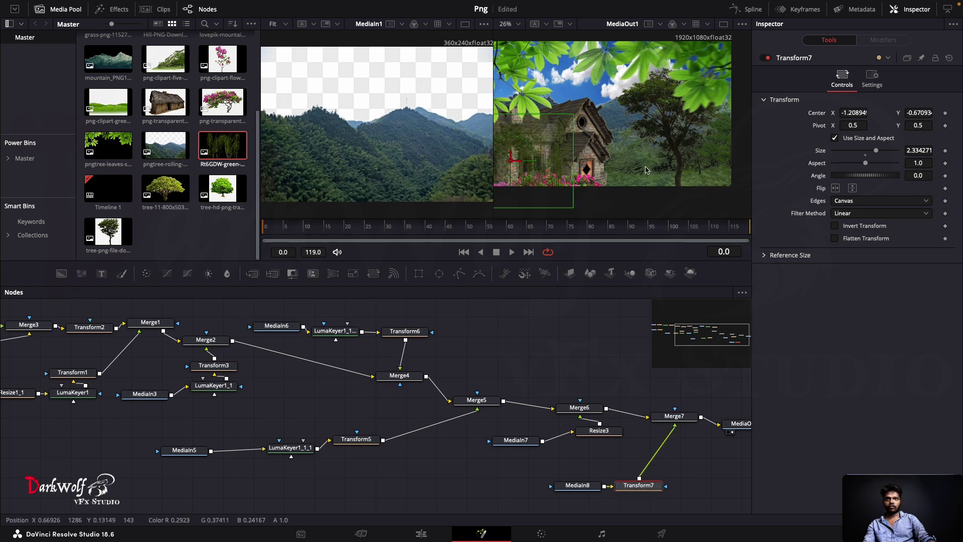
Step: Preview Merge1 and Transform1, and set the hill's LumaKeyer1 low and high thresholds both to 0.894
click(102, 327)
click(165, 329)
key(1)
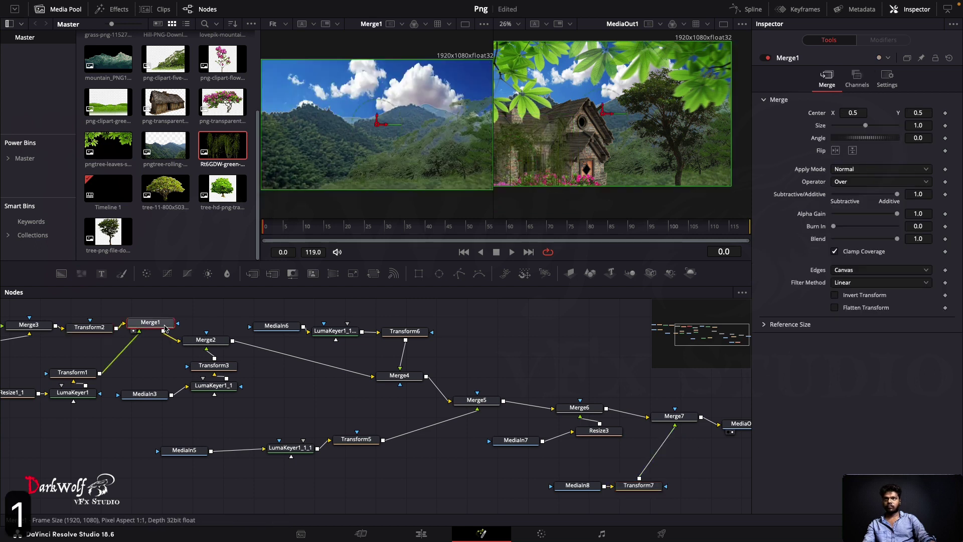
click(78, 376)
key(1)
click(80, 392)
drag(839, 114, 920, 118)
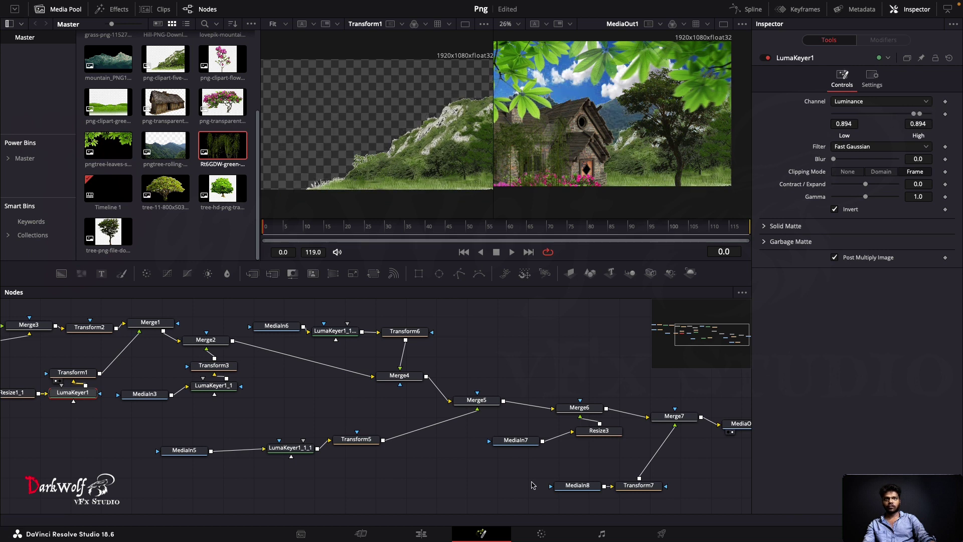
Step: Preview the flower, house and tree source images, and shift the tree farther right with Transform3
click(187, 454)
key(1)
click(277, 327)
key(1)
click(146, 395)
key(1)
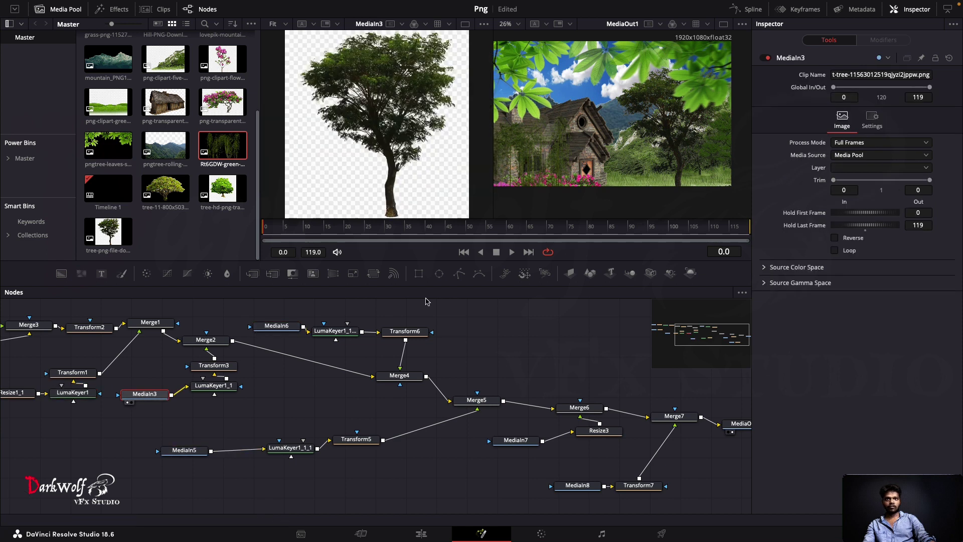
click(216, 387)
click(220, 370)
Step: Move Resize3 beneath Merge6 and reposition the leaves to a center of about 0.531, 0.728 with an angle of about 15.3
click(639, 485)
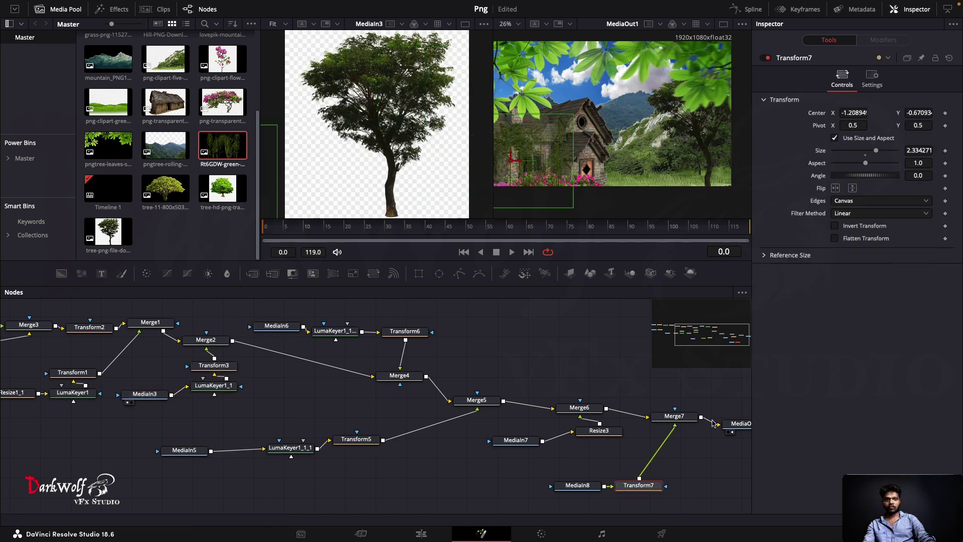
click(675, 416)
click(516, 441)
key(1)
drag(599, 432, 581, 451)
click(581, 408)
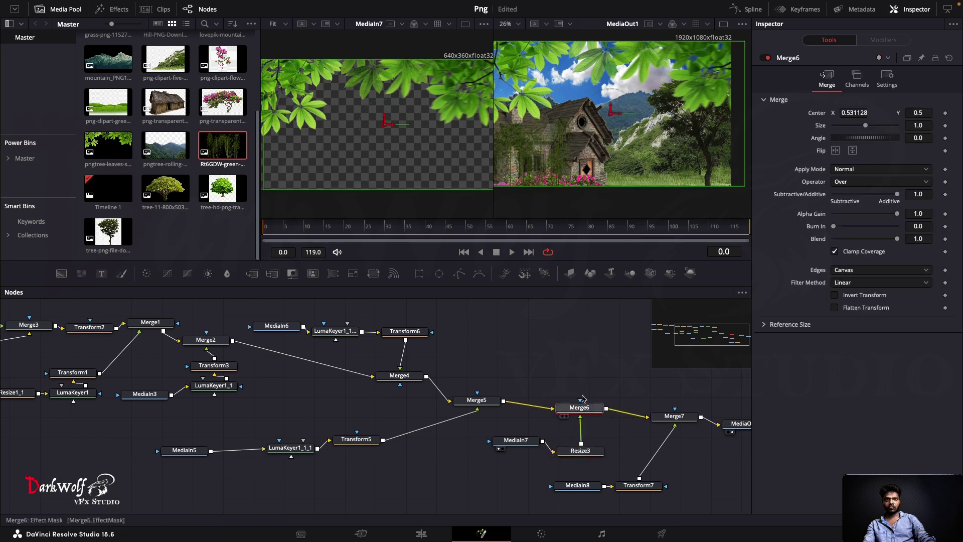
drag(610, 107, 614, 175)
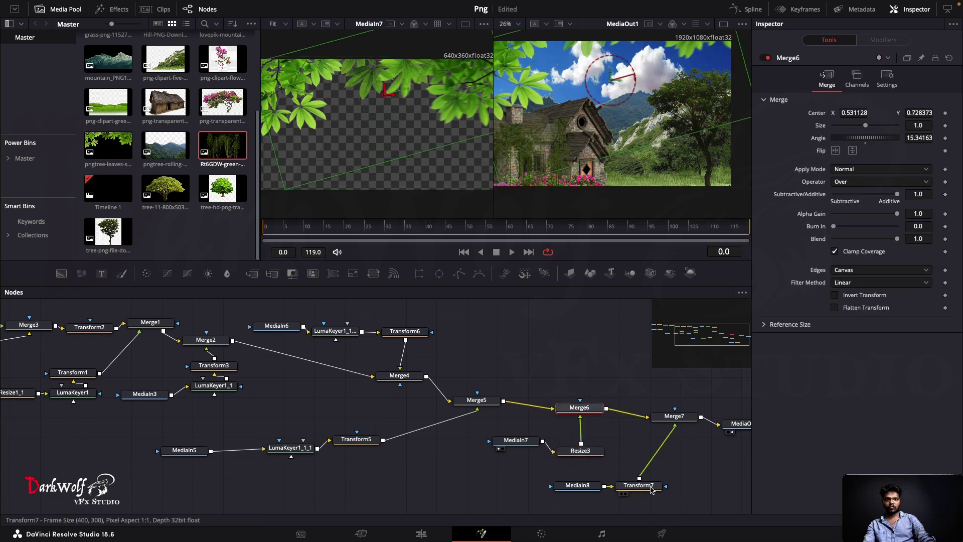
Step: Shift the foliage to a center of about 1.378, 0.039 and reroute Transform7 into a new merge between Transform2 and Merge1
drag(651, 491, 698, 481)
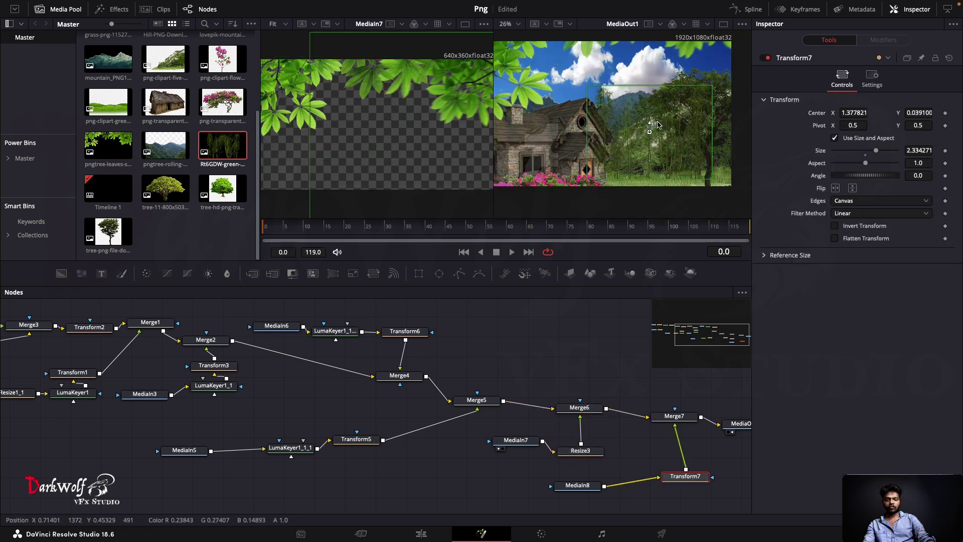
drag(682, 445, 116, 328)
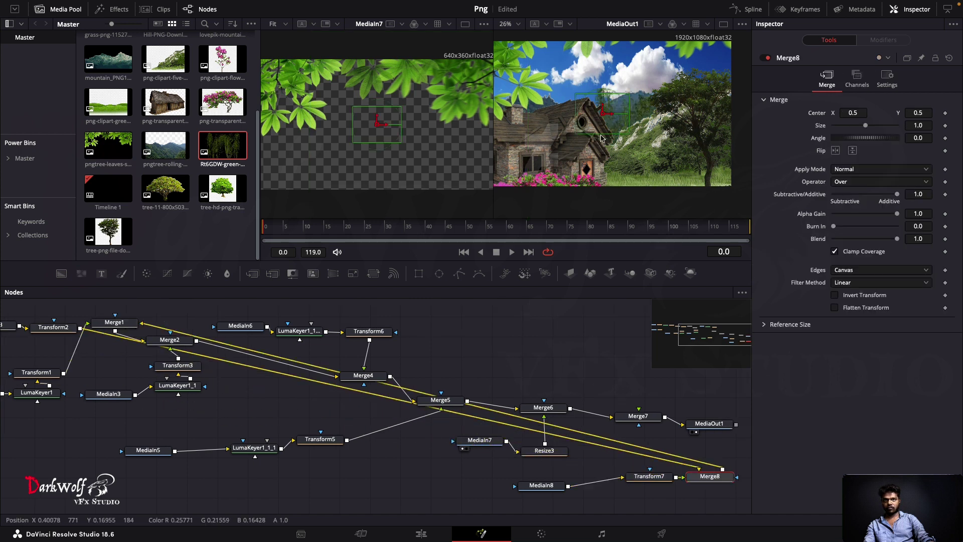
Step: Set Merge8 to size 1.32 and center about 0.553, 0.358, and move the Merge8 and MediaIn8 nodes apart
drag(865, 125, 868, 126)
drag(619, 116, 618, 137)
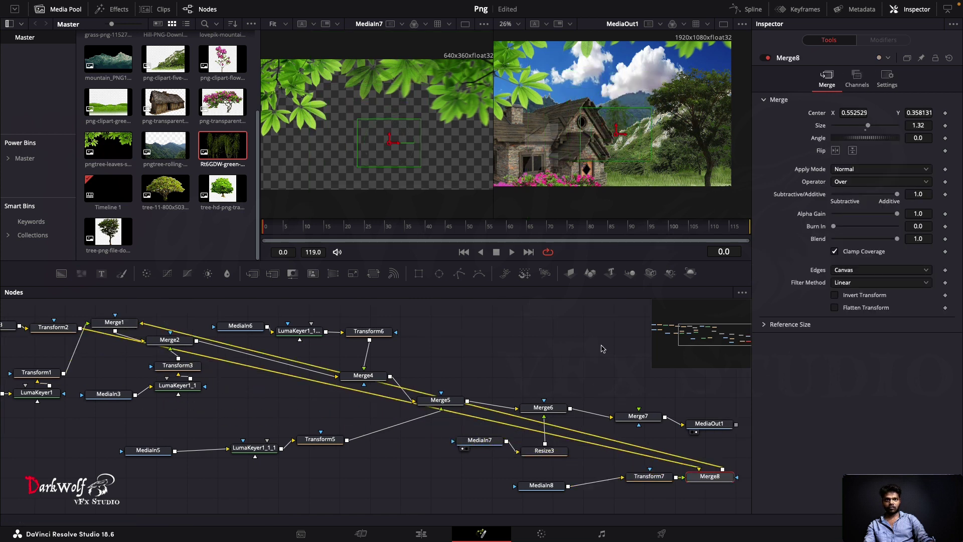
drag(707, 477, 437, 496)
drag(534, 487, 699, 482)
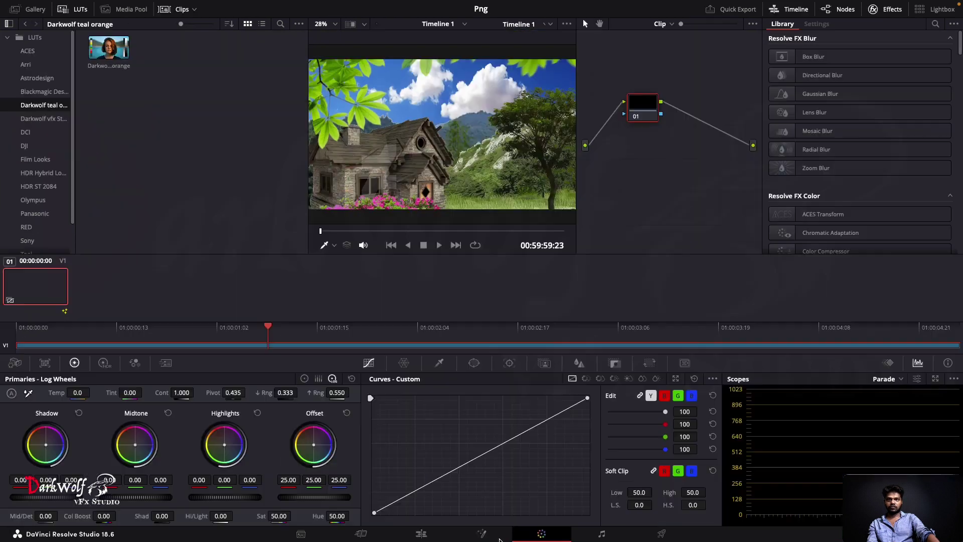
Step: Unlink the custom curves on the Color page, raising green and blue highlights, lowering red and bending the luminance curve down
click(640, 396)
drag(587, 398, 549, 399)
click(665, 396)
click(678, 395)
click(692, 396)
drag(587, 398, 538, 407)
drag(549, 398, 551, 437)
drag(447, 481, 431, 484)
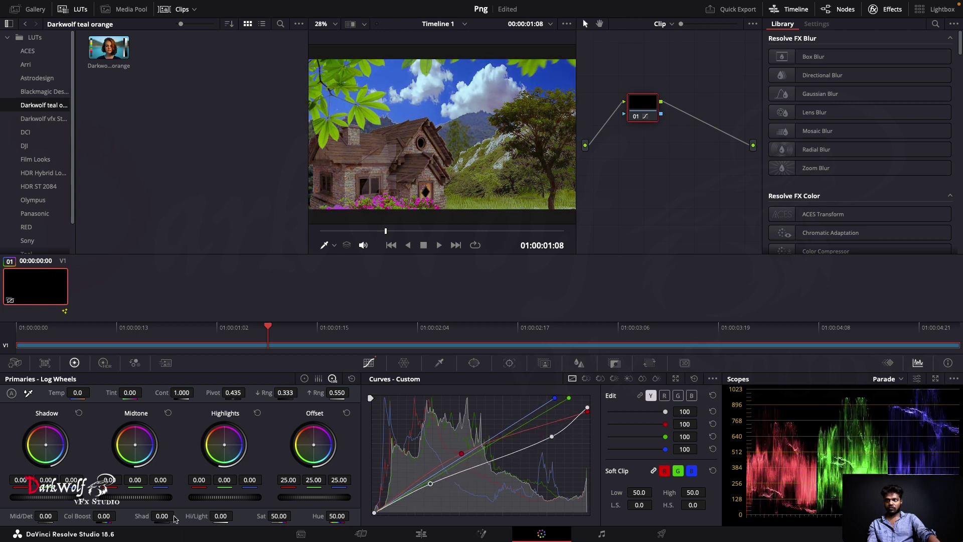
Step: Set shadows to -31, highlights to 31, color boost to 33 and saturation to 29.70 in the primaries
drag(162, 517, 131, 516)
drag(220, 516, 252, 517)
drag(278, 516, 239, 516)
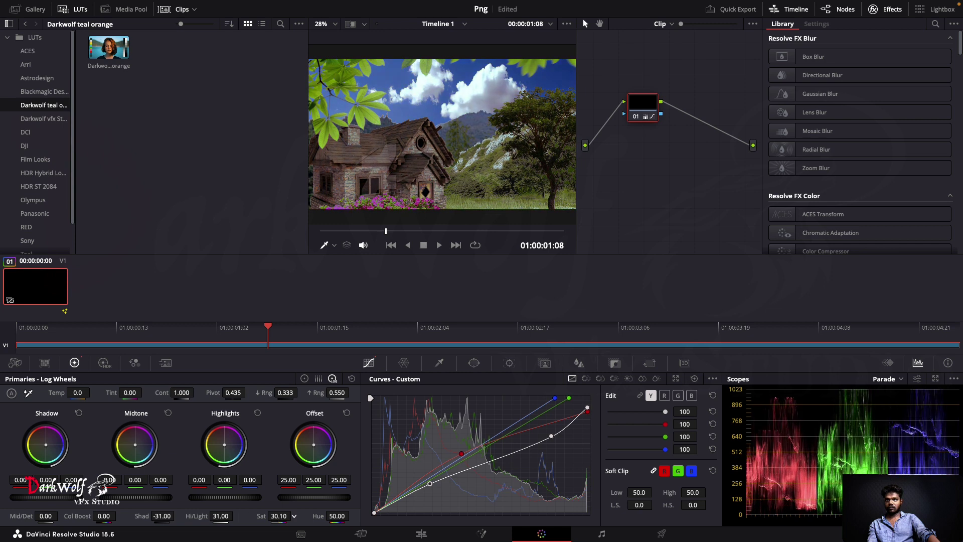
drag(111, 519, 137, 516)
drag(279, 516, 263, 516)
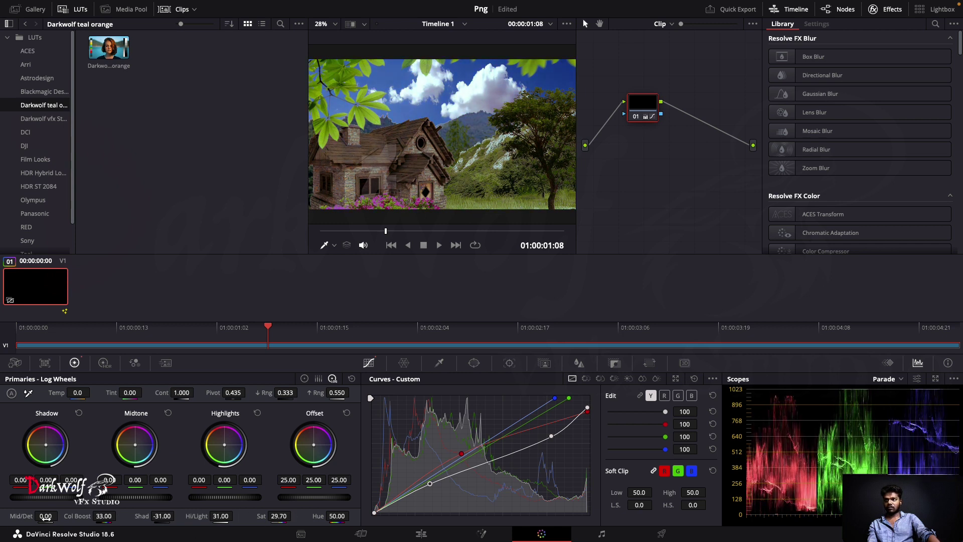
Step: Enable Dynamic Zoom on the Fusion composition clip in the Edit page and play it from the timeline start
click(420, 534)
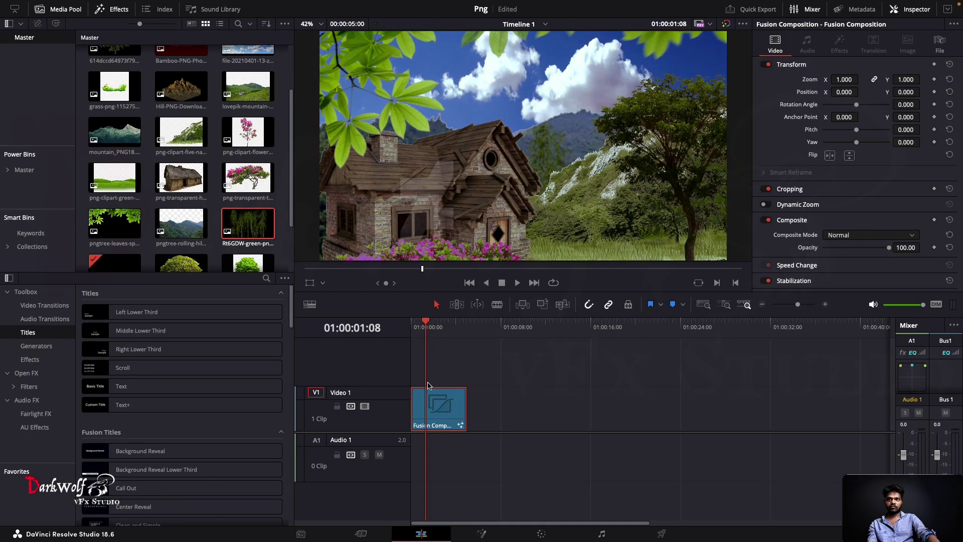
key(Home)
click(323, 284)
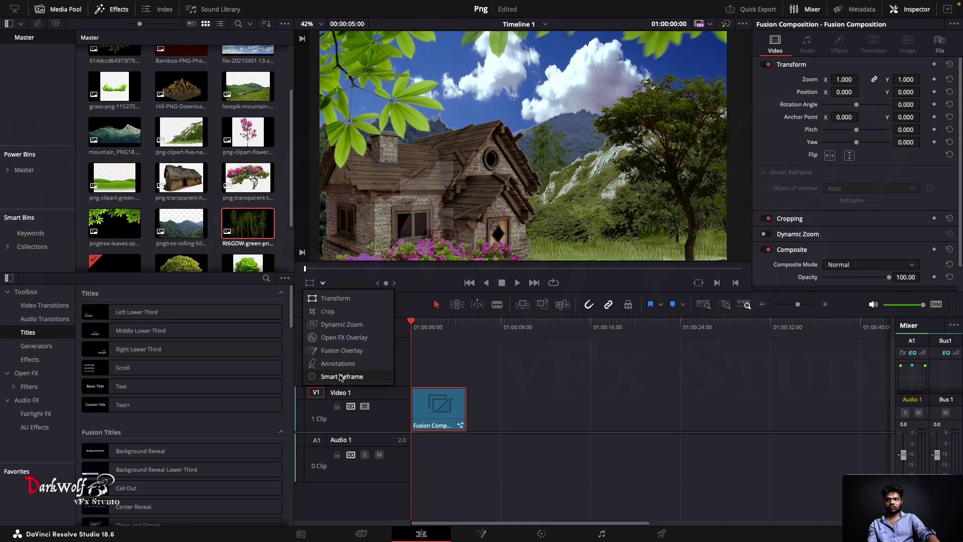
click(347, 311)
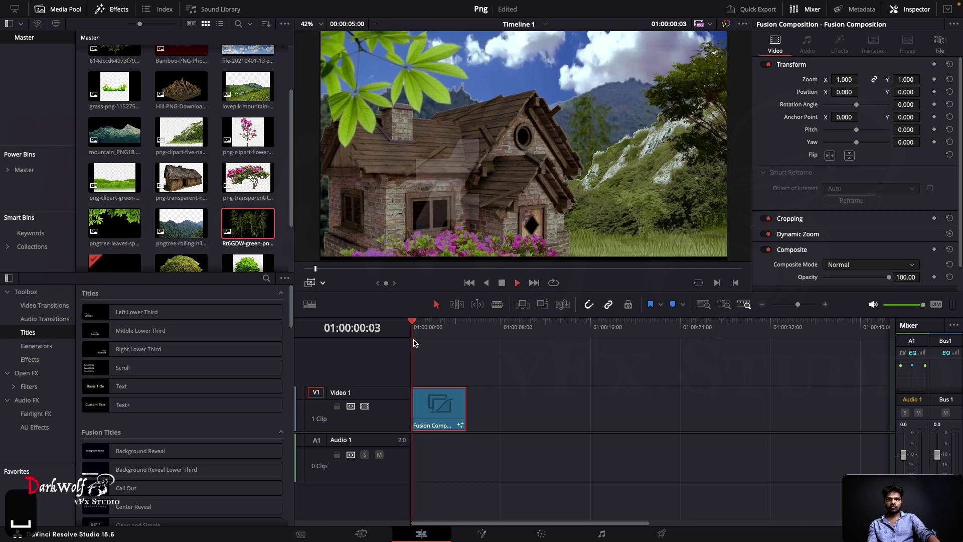
key(space)
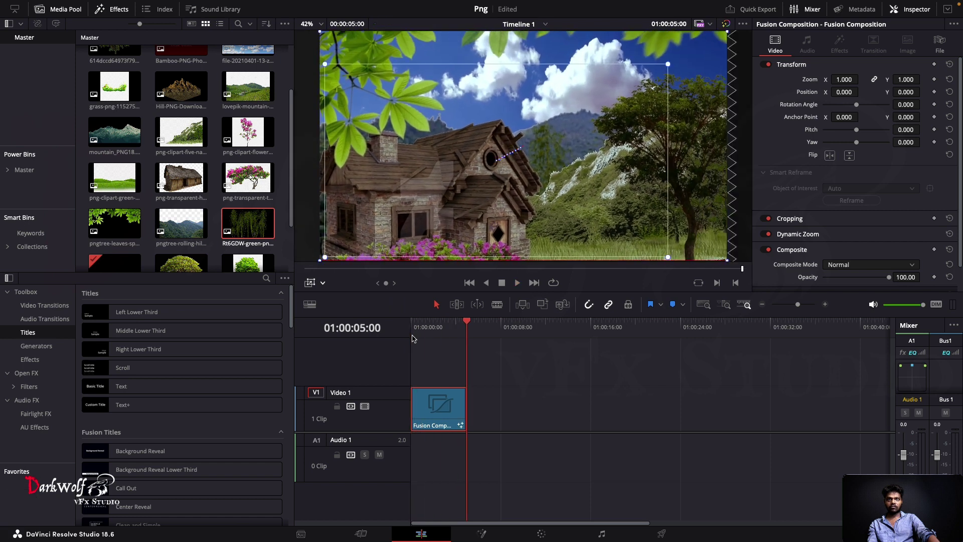
Step: Rearrange the Fusion graph, placing Merge8, Transform7 and MediaIn8 above Merge1 and lowering Merge1, LumaKeyer1 and MediaIn3
click(501, 535)
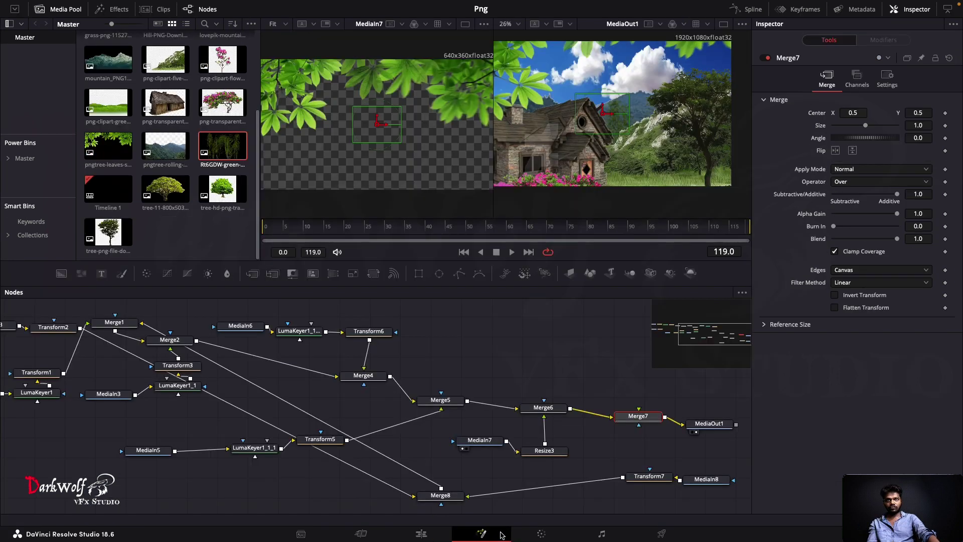
scroll(231, 415, down, 2)
drag(135, 338, 115, 488)
drag(573, 465, 178, 320)
drag(402, 479, 120, 317)
drag(622, 467, 243, 314)
drag(115, 488, 126, 366)
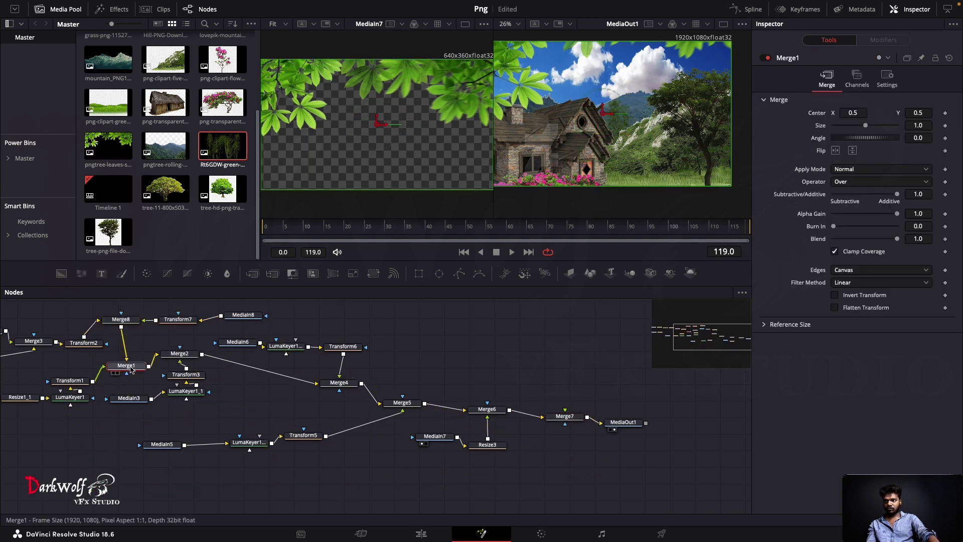
drag(70, 397, 68, 404)
drag(123, 399, 123, 405)
Step: Preview the MediaIn3 source and the Transform2 output in the first viewer
key(1)
click(76, 344)
key(1)
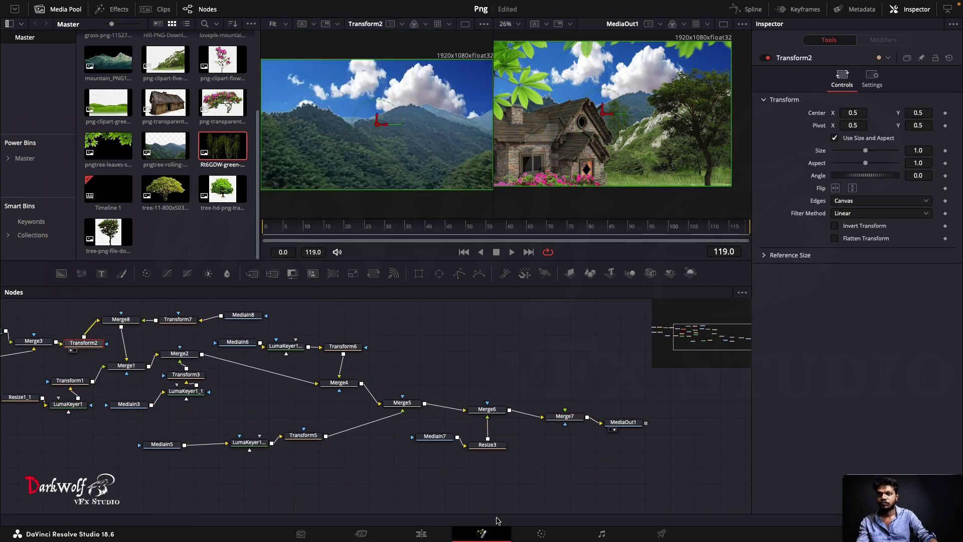
Step: Preview the MediaIn4, MediaIn1 and MediaIn2 sources one after another in the first viewer
scroll(19, 380, left, 5)
click(17, 379)
key(1)
click(10, 337)
key(1)
click(160, 405)
key(1)
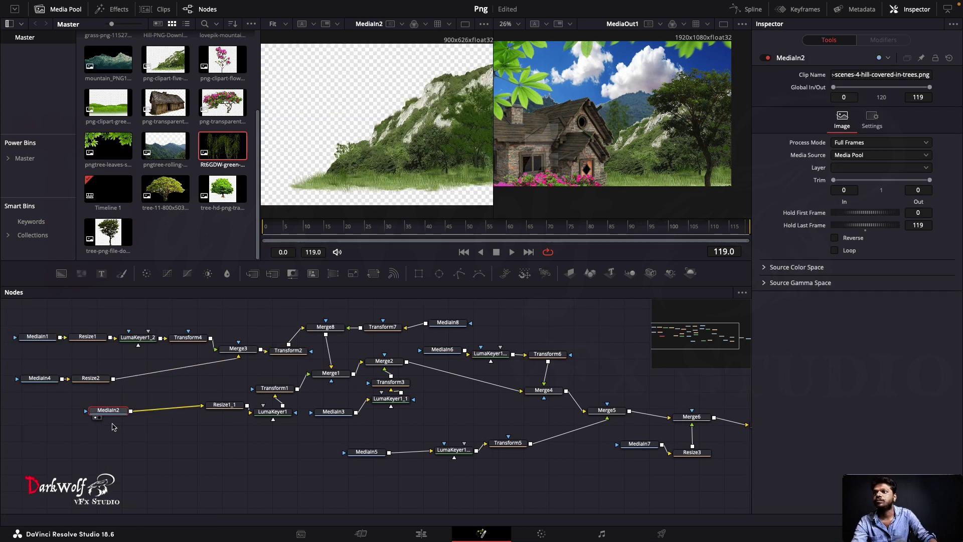
Step: Duplicate the MediaIn2 hill source, merge the copy over the original ahead of Resize1_1, and space the copy's node apart
key(super+c)
key(super+v)
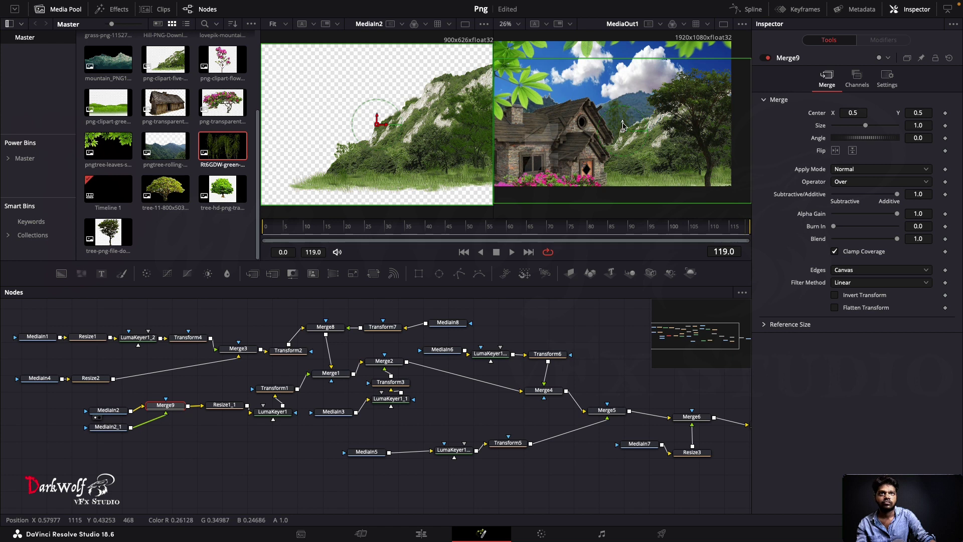
key(super+z)
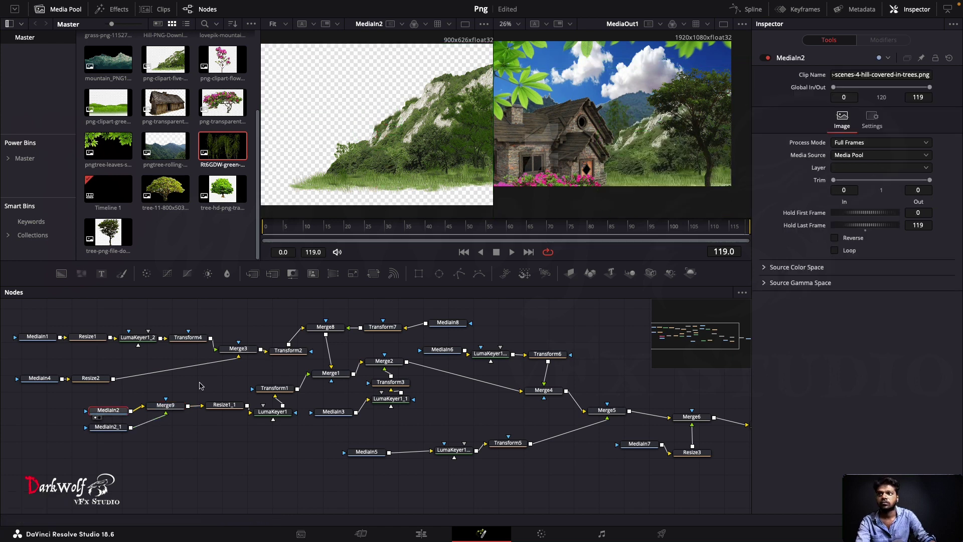
key(super+shift+z)
drag(633, 133, 674, 133)
key(super+z)
drag(119, 427, 104, 431)
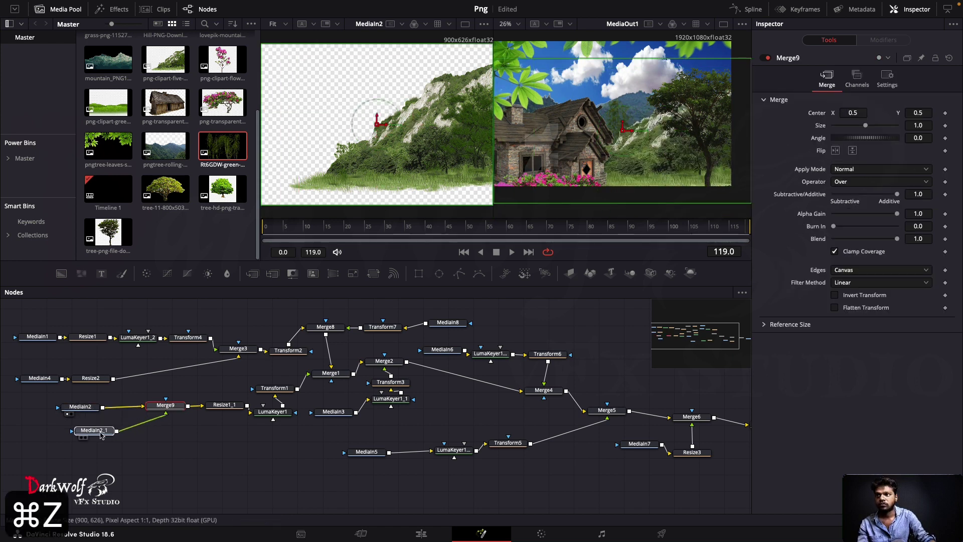
Step: Try to reposition the duplicated hill with a Transform, undo it, and preview MediaIn2_1 in the first viewer
click(373, 273)
drag(632, 131, 751, 123)
key(super+z)
key(super+z)
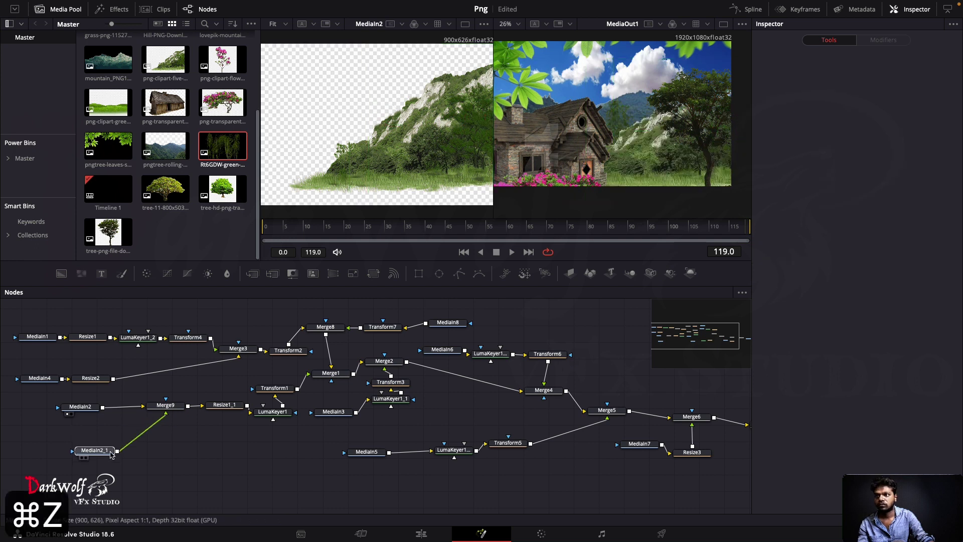
key(1)
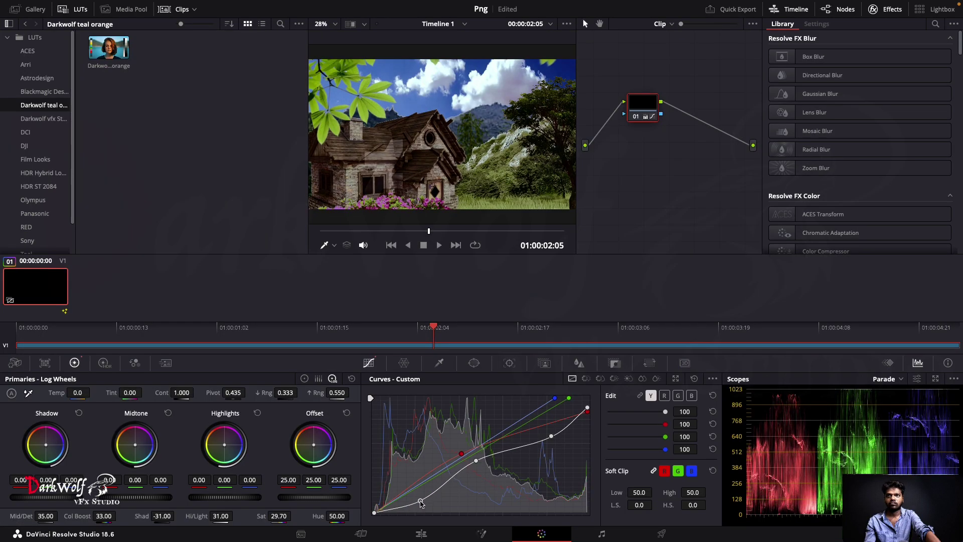
Step: Raise the luma curve's lower points, shift the green curve's white point inward, and set Offset to 39.06, 21.31 and 19.80
mouse_move(476, 460)
mouse_down()
mouse_move(482, 473)
mouse_move(477, 458)
mouse_up()
drag(427, 481, 421, 488)
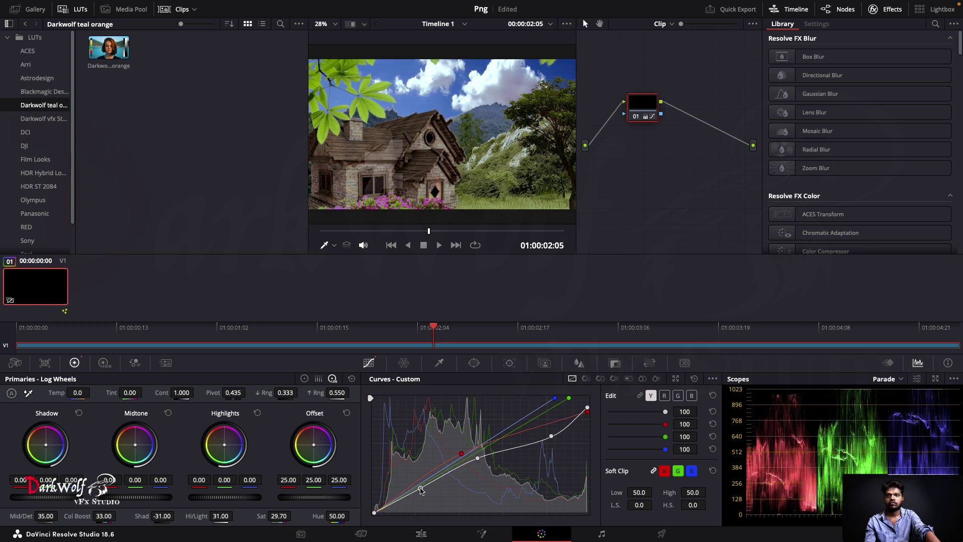
drag(569, 398, 552, 400)
drag(313, 445, 312, 440)
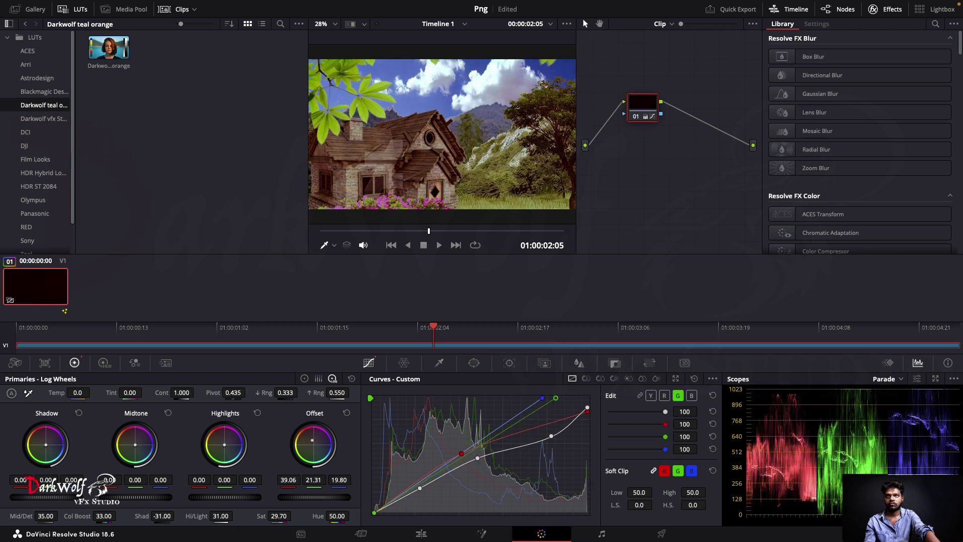
Step: Return to the Fusion page and insert a Brightness Contrast node between MediaIn2_1 and Merge9
click(421, 533)
click(482, 534)
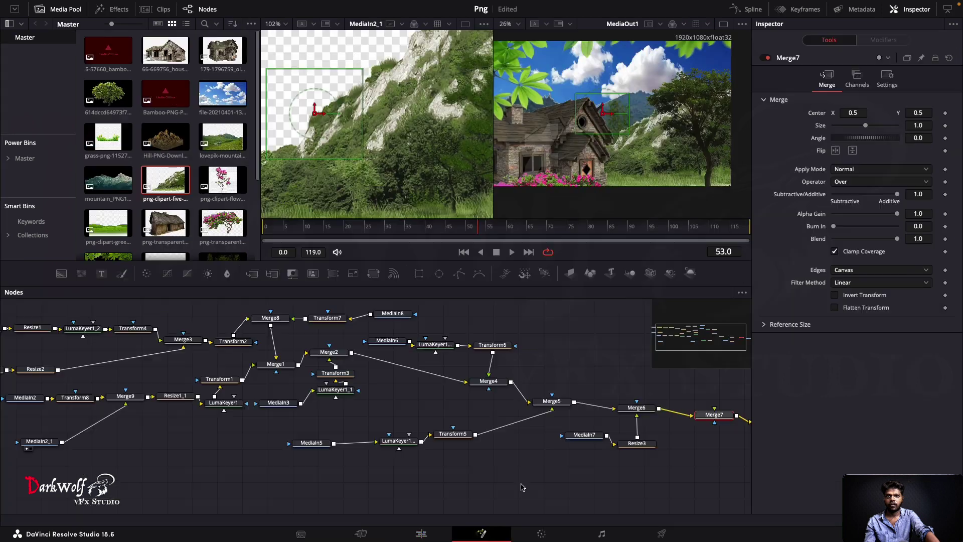
click(125, 396)
click(40, 442)
click(208, 274)
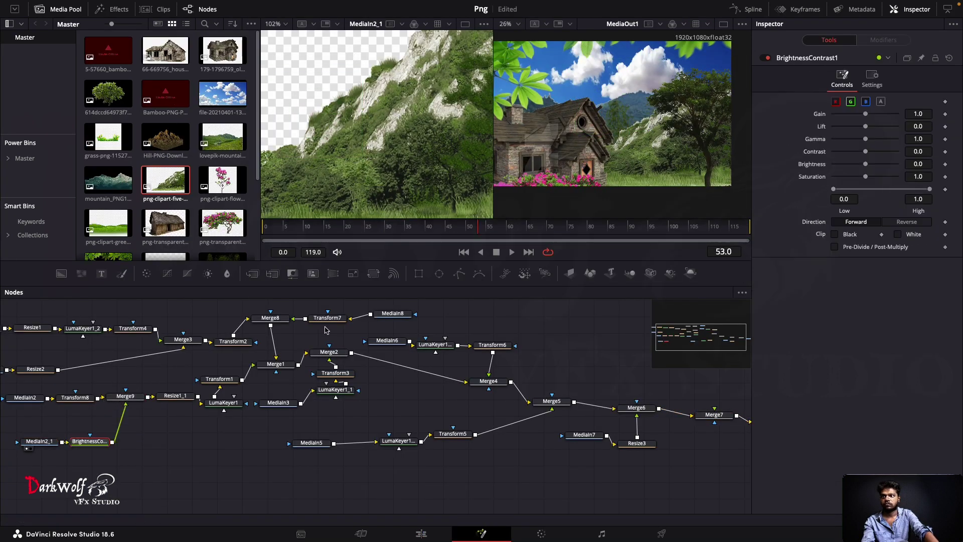
drag(865, 114, 857, 125)
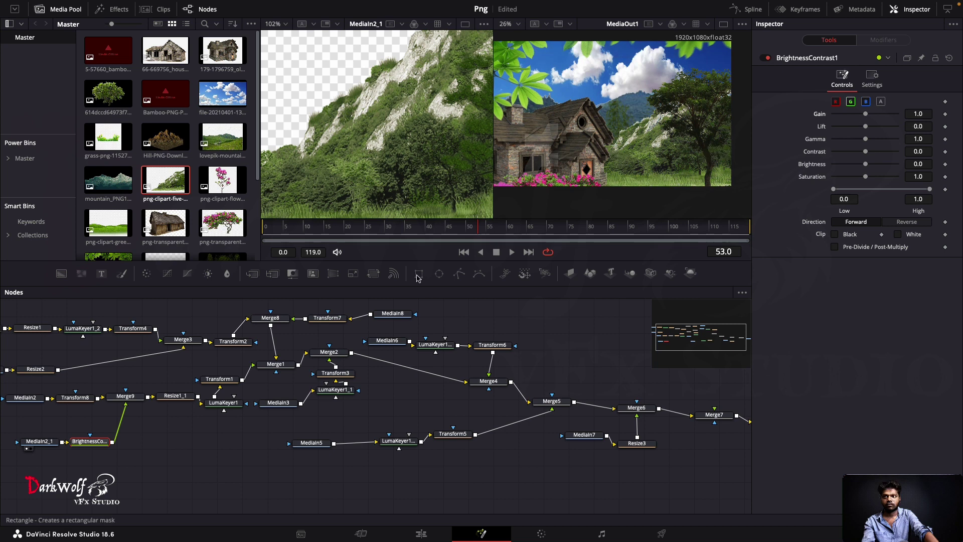
Step: Mask the Brightness Contrast node with a Polygon instead of a Rectangle and outline the area in the second viewer
click(419, 275)
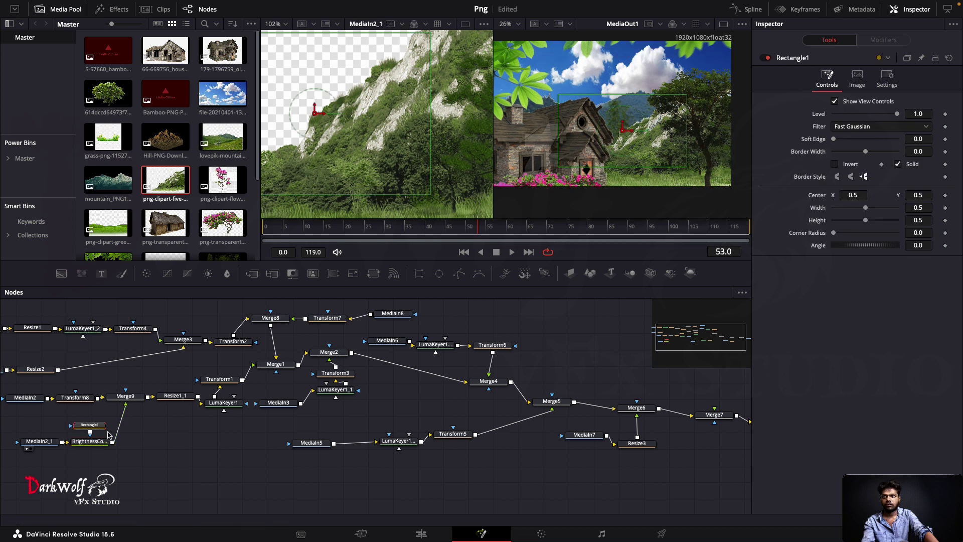
click(459, 273)
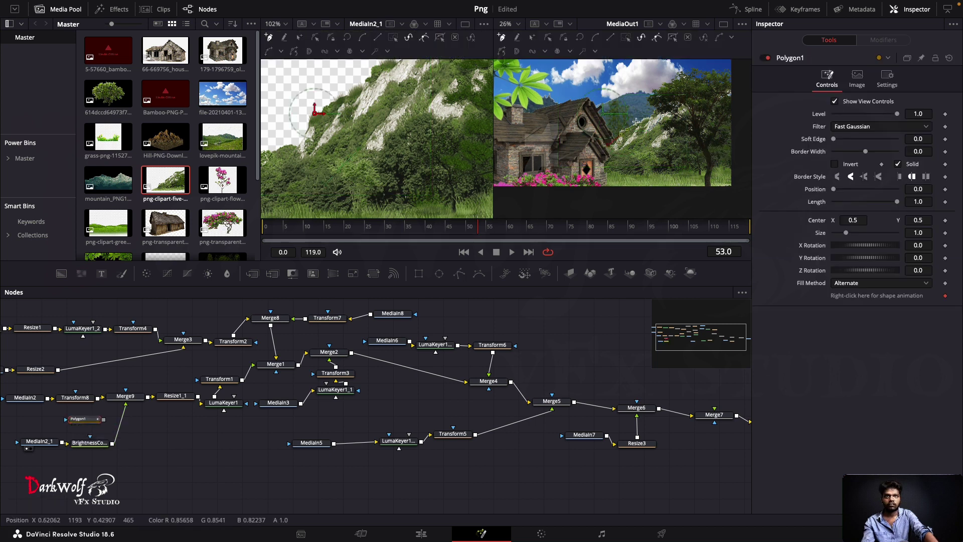
click(608, 188)
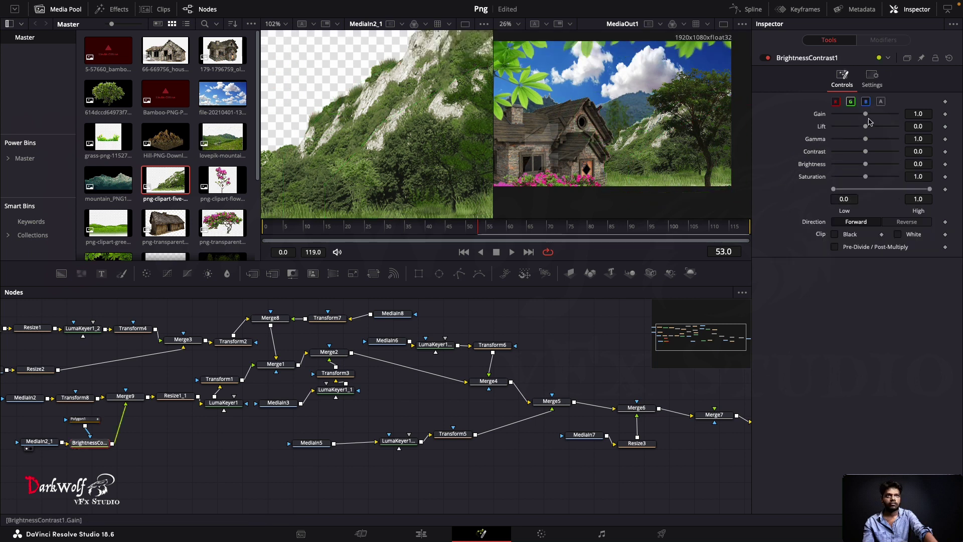
Step: Adjust the lift and contrast of the masked Brightness Contrast node and play the composition in the Edit page
mouse_move(865, 126)
mouse_down()
mouse_move(856, 127)
mouse_move(865, 139)
mouse_up()
drag(867, 151, 869, 165)
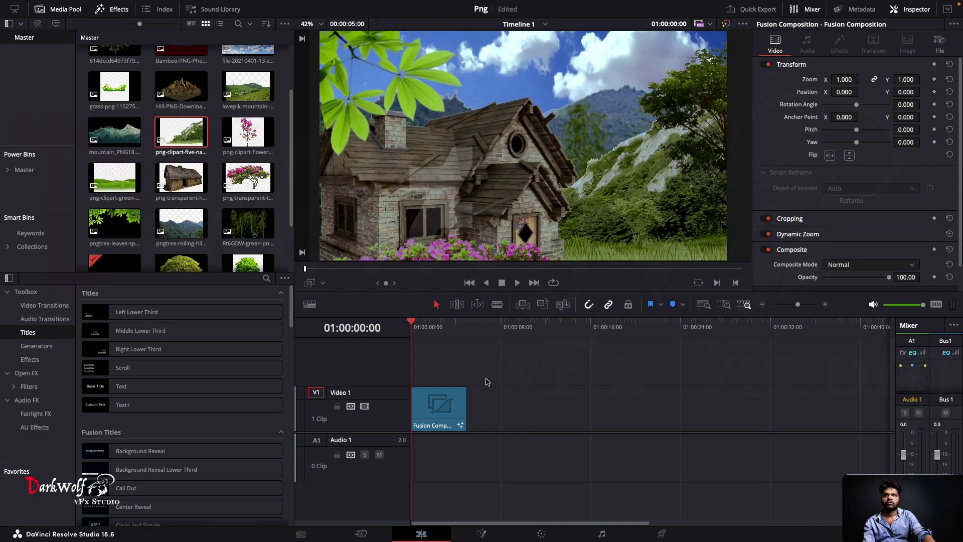
key(space)
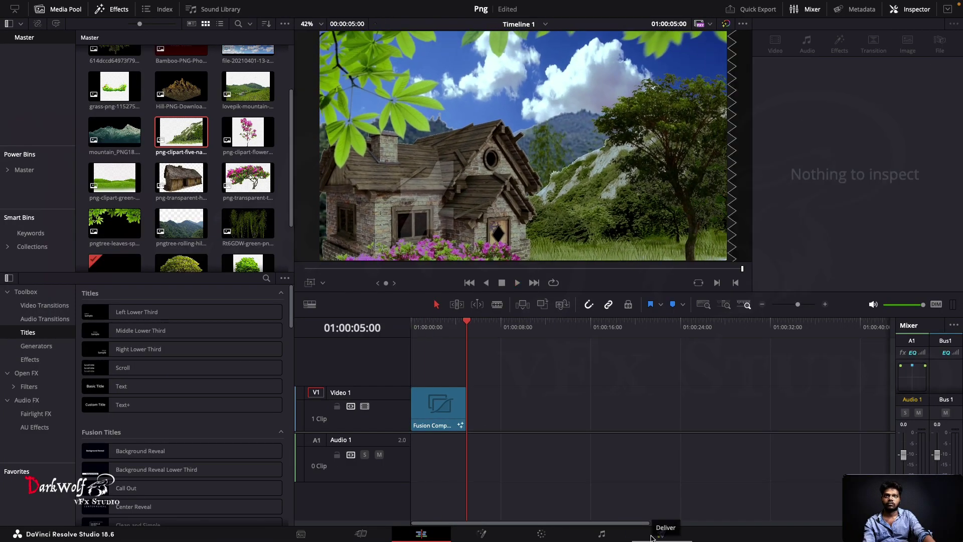